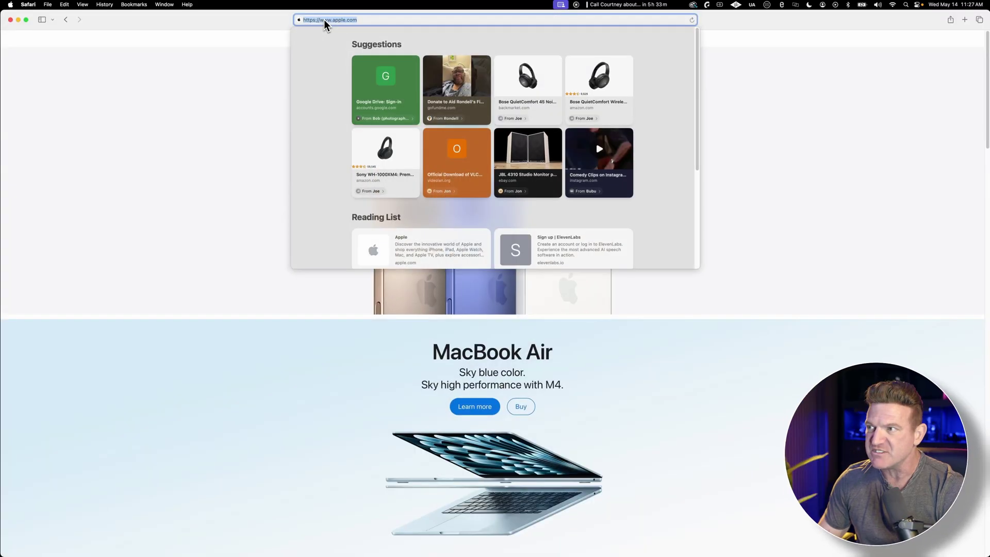
Browse from blackmagicdesign.com to the DaVinci Resolve 20 product page and review its download options.
{"action": "type", "text": "black"}
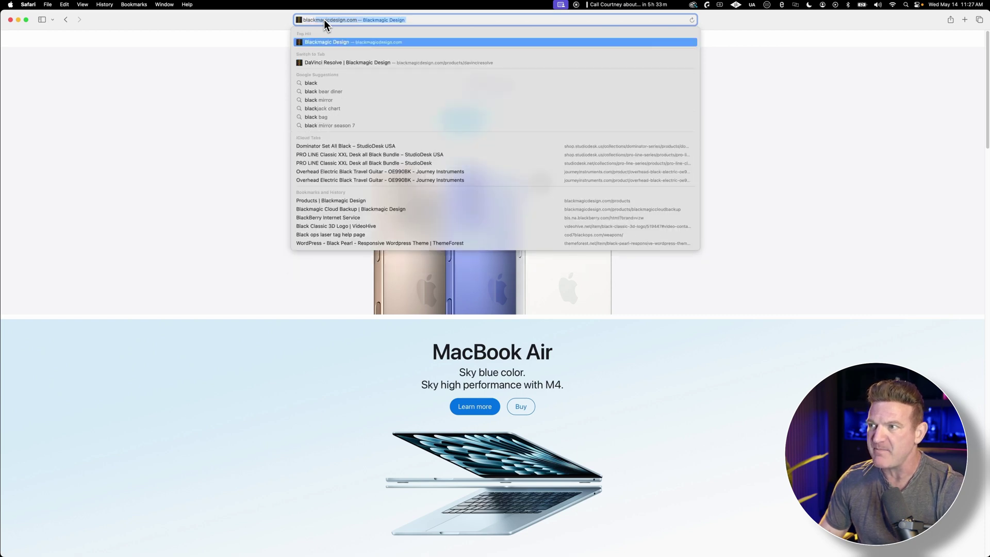
{"action": "left_click", "coordinate": [326, 42]}
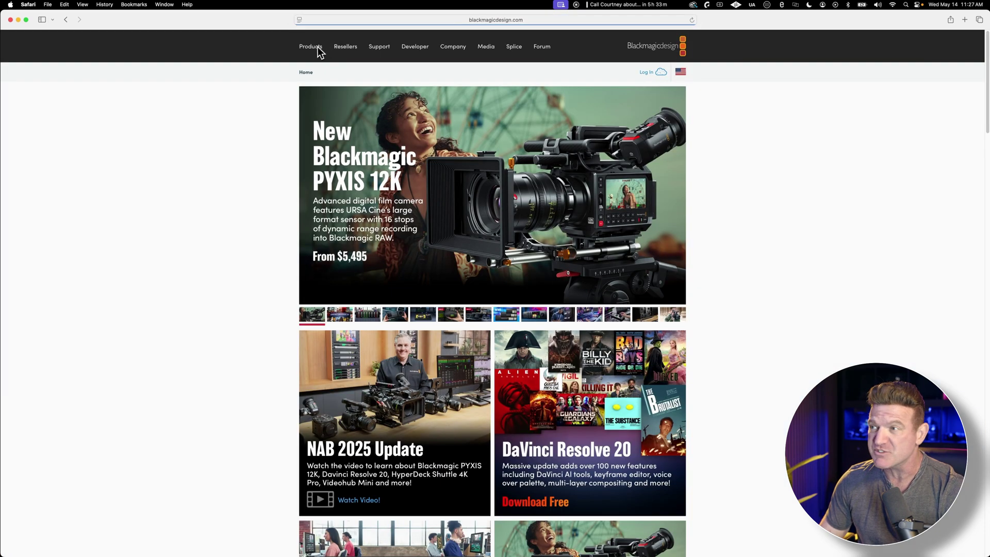
{"action": "left_click", "coordinate": [314, 48]}
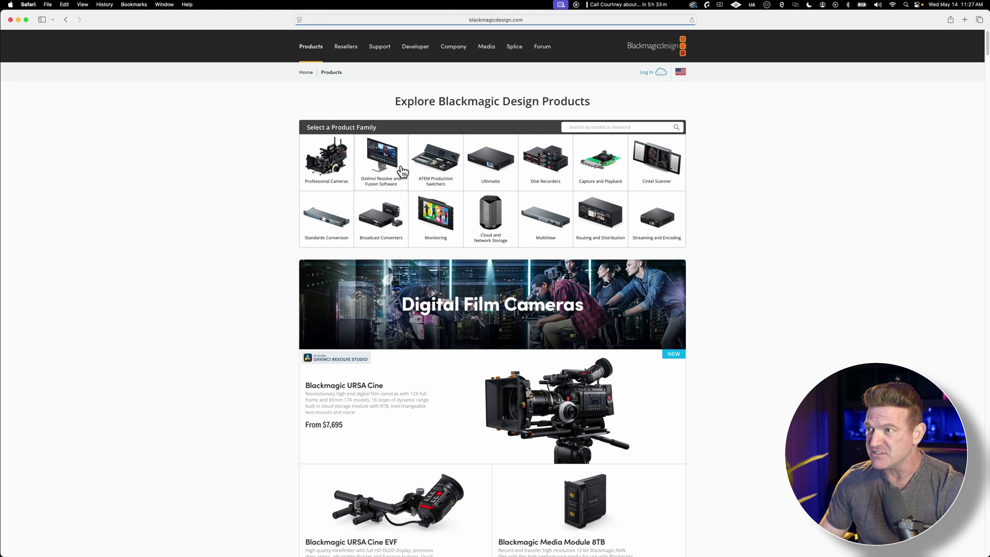
{"action": "left_click", "coordinate": [404, 172]}
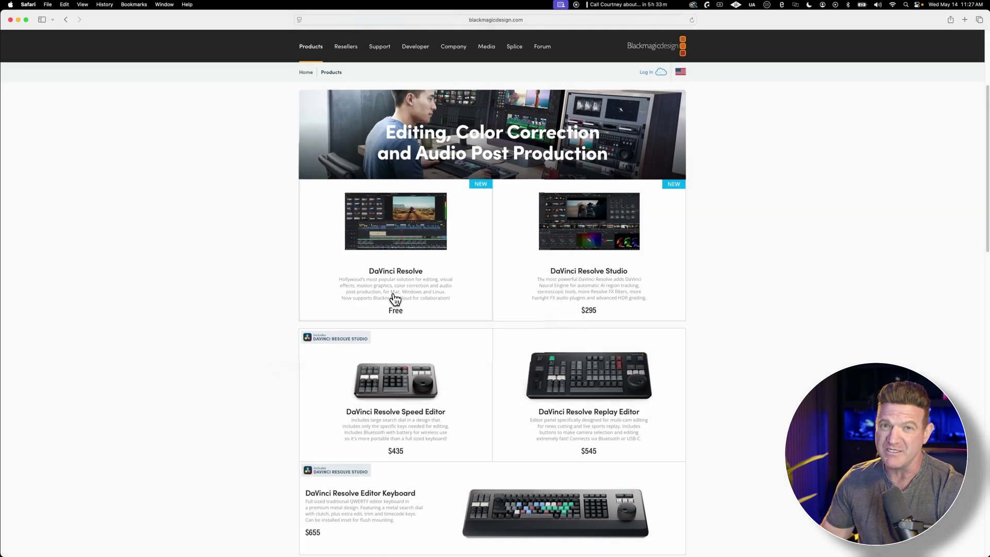
{"action": "left_click", "coordinate": [393, 300]}
{"action": "left_click", "coordinate": [336, 471]}
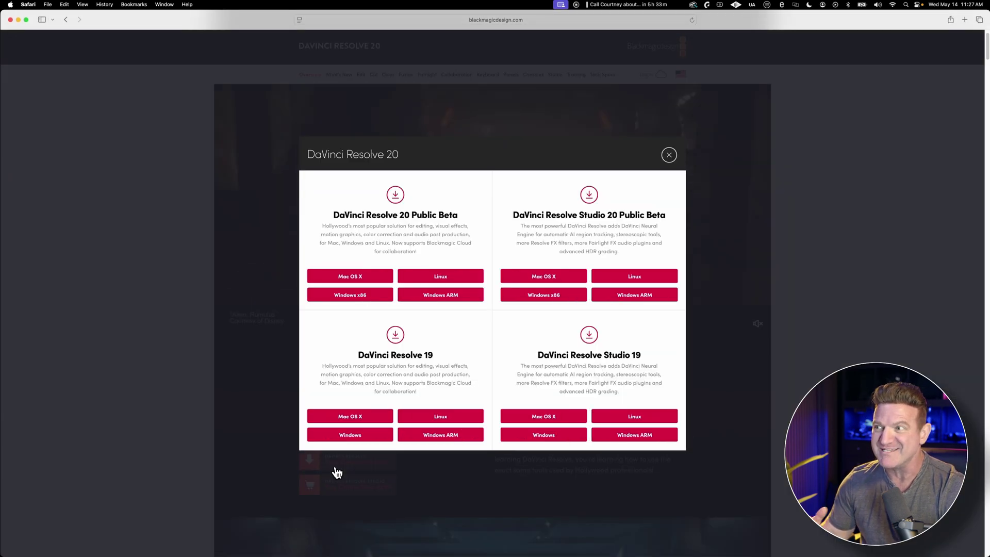
{"action": "left_click", "coordinate": [669, 155]}
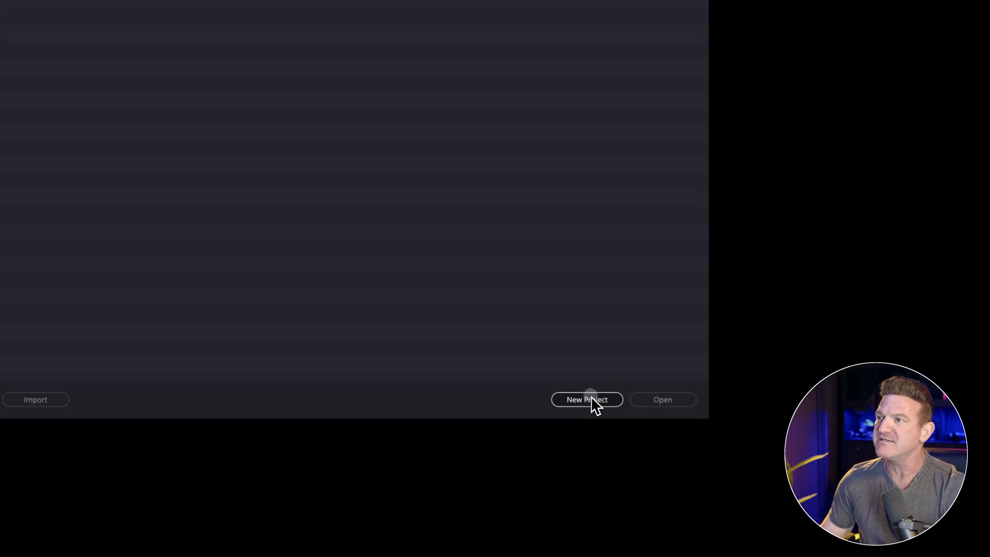
Create and open a new project named 'LEarn to edit'.
{"action": "left_click", "coordinate": [737, 457]}
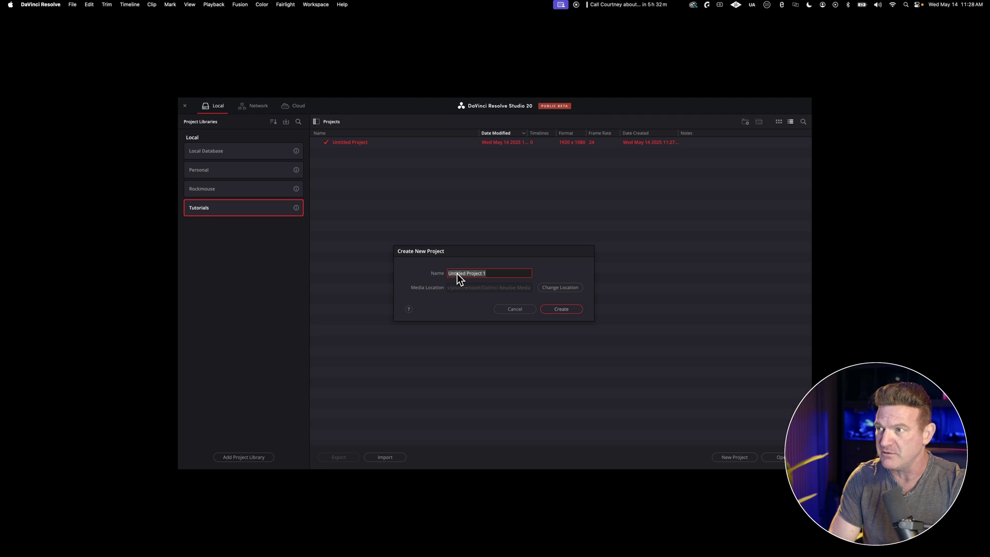
{"action": "type", "text": "LEarn to edit"}
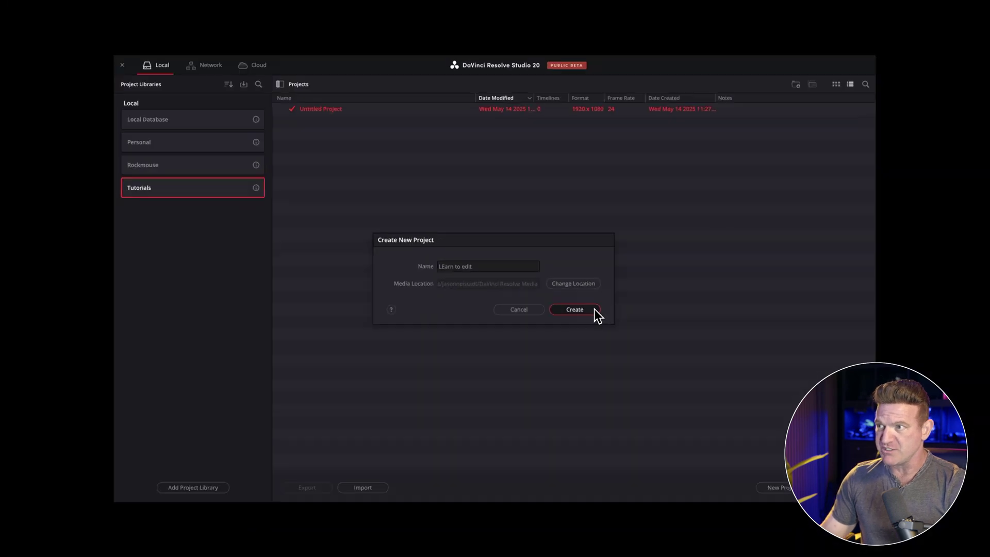
{"action": "left_click", "coordinate": [676, 311]}
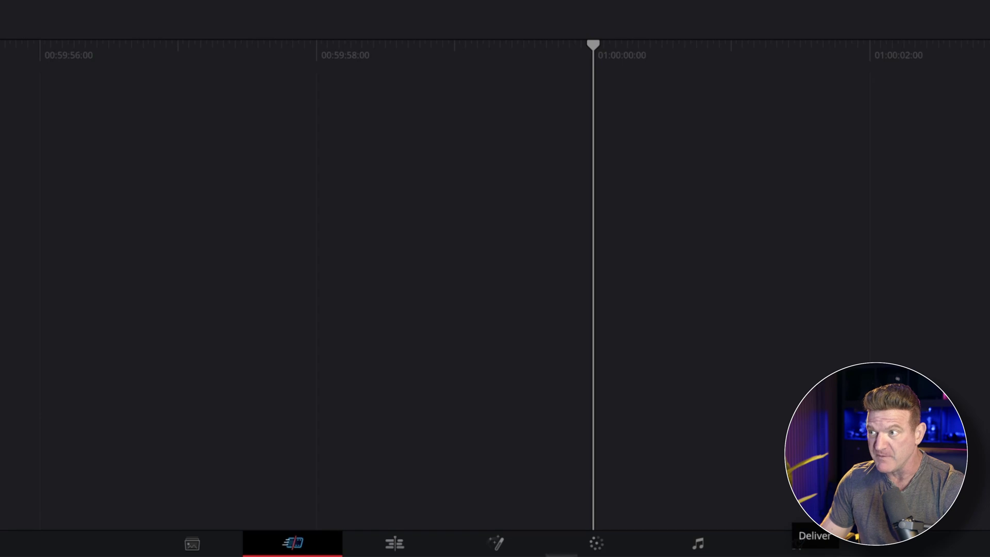
Switch the empty project to the Media page.
{"action": "left_click", "coordinate": [178, 545]}
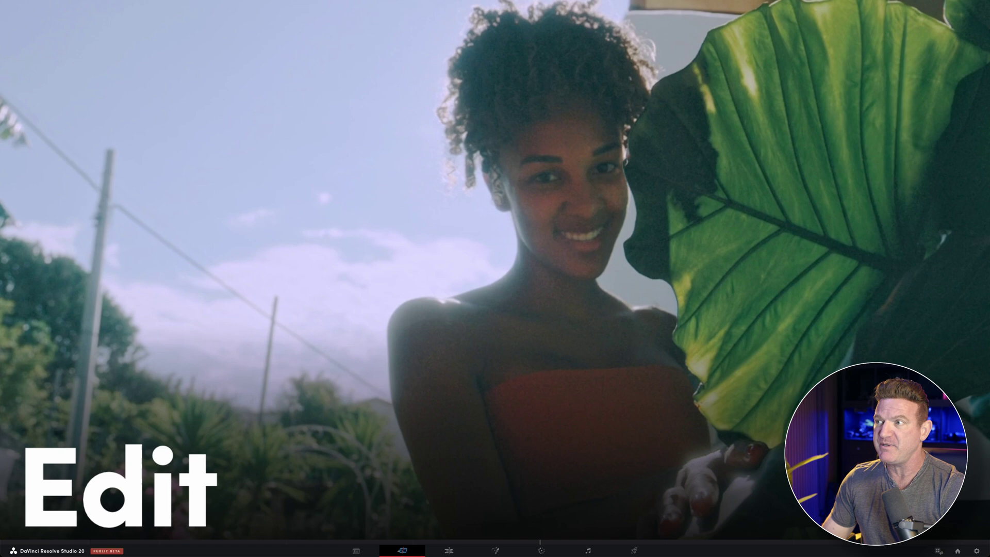
Slip the Behind big leaf.mp4 clip on the Edit page, then push its colours toward red on the Color page.
{"action": "left_click", "coordinate": [447, 550]}
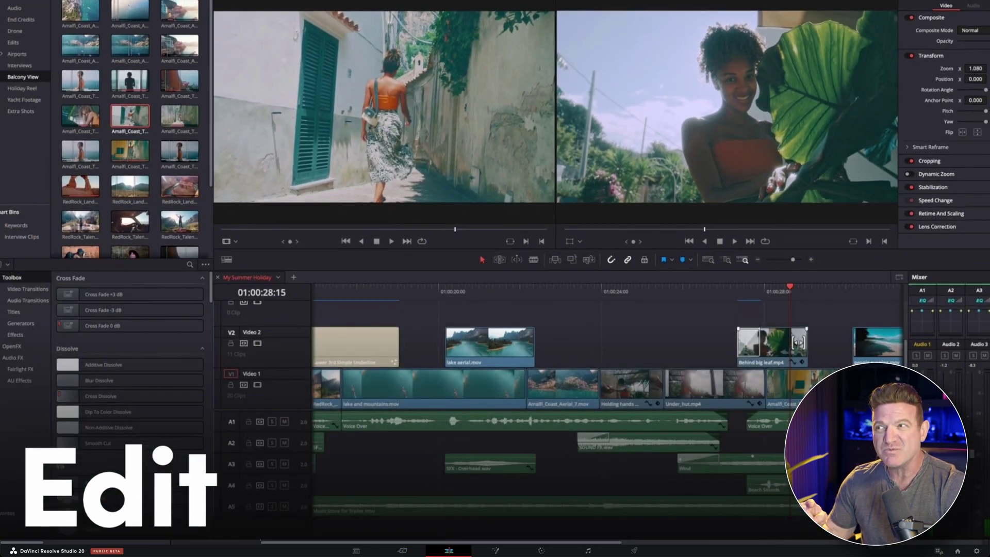
{"action": "left_click_drag", "start_coordinate": [798, 343], "coordinate": [750, 342]}
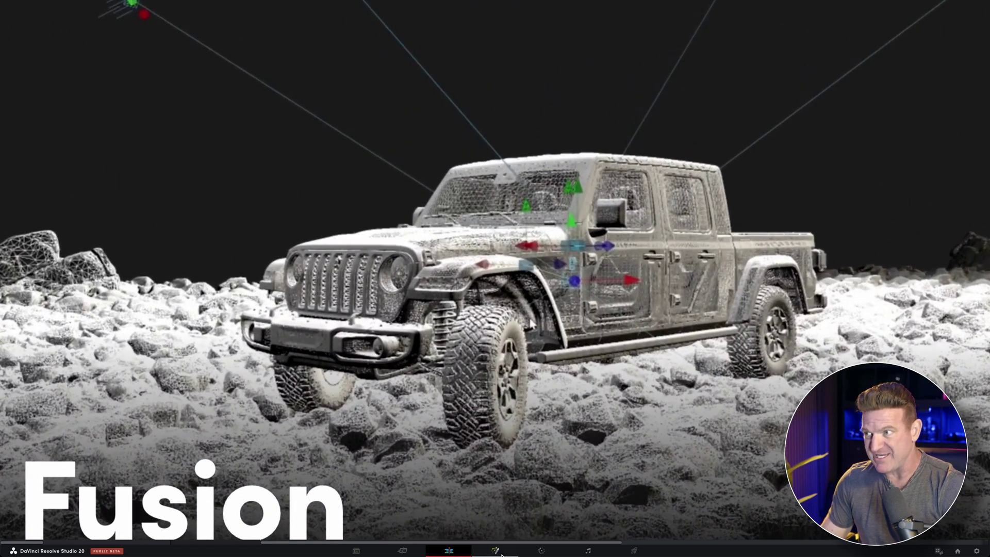
{"action": "left_click", "coordinate": [496, 551]}
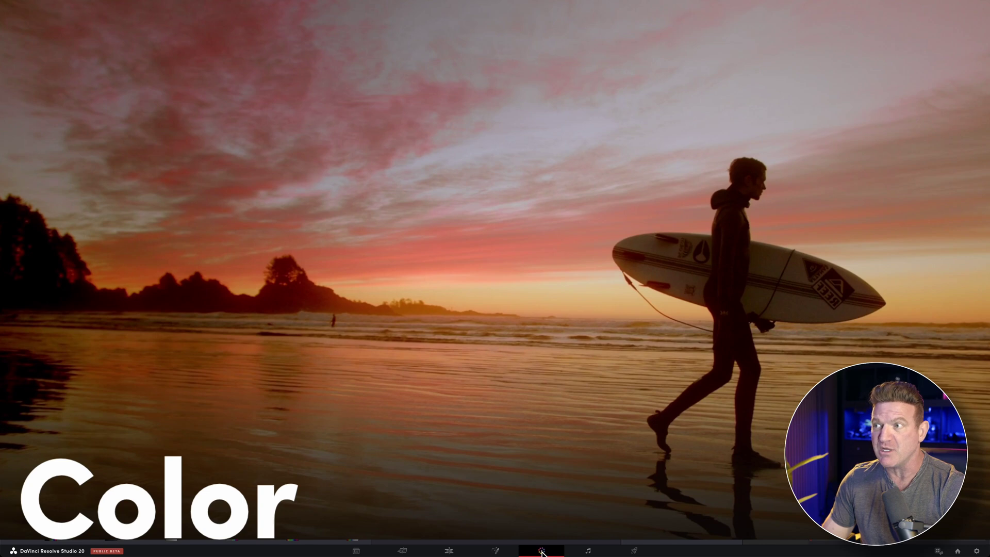
{"action": "left_click", "coordinate": [541, 551]}
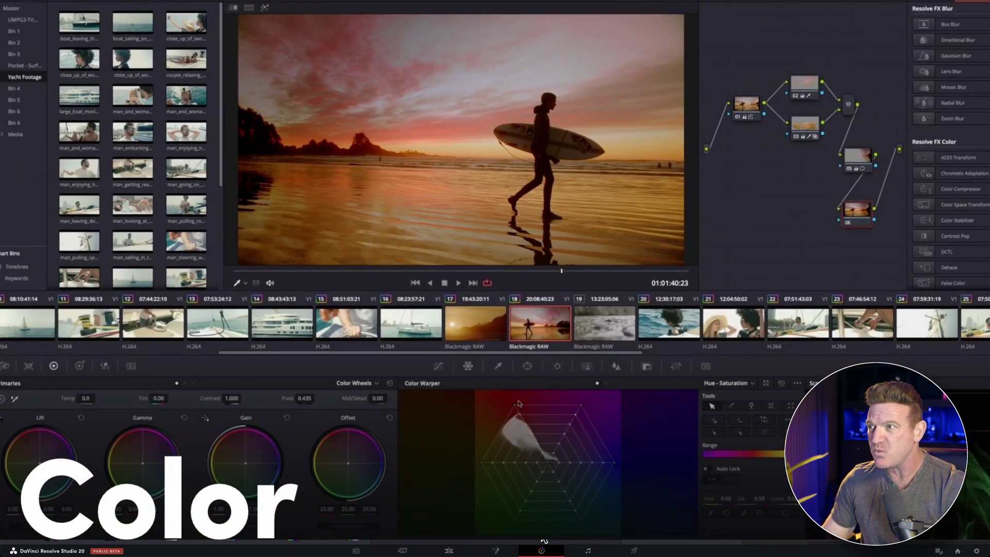
{"action": "left_click_drag", "start_coordinate": [520, 421], "coordinate": [523, 410]}
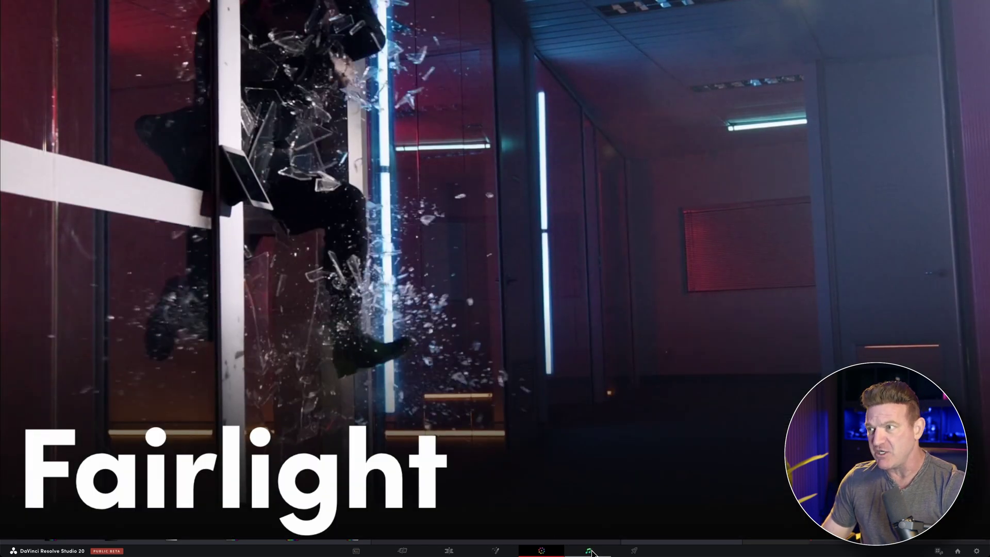
On the Fairlight page, place Glass Smash Debris.M.wav on track A3 and loop its range.
{"action": "left_click", "coordinate": [589, 551]}
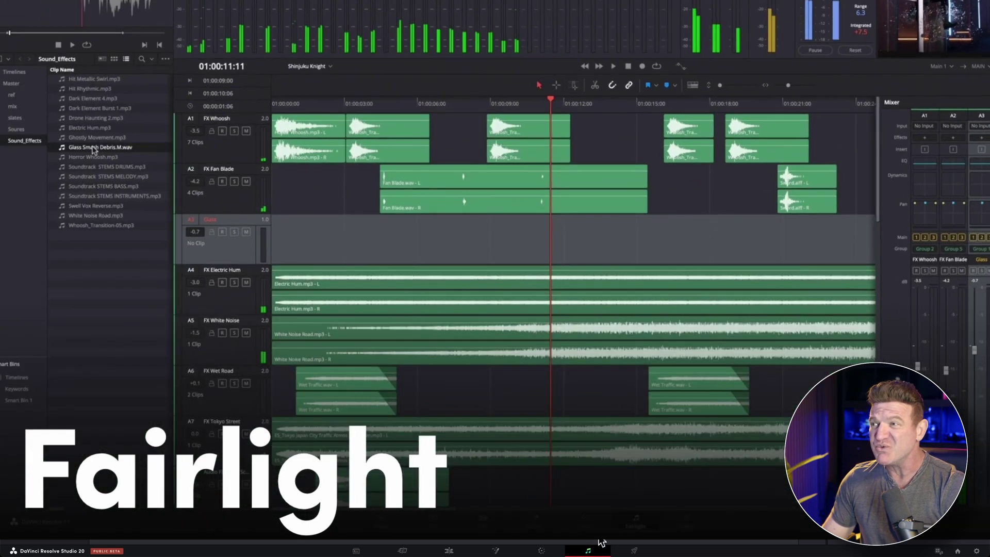
{"action": "left_click_drag", "start_coordinate": [93, 150], "coordinate": [508, 253]}
{"action": "left_click", "coordinate": [500, 240]}
{"action": "key", "text": "space"}
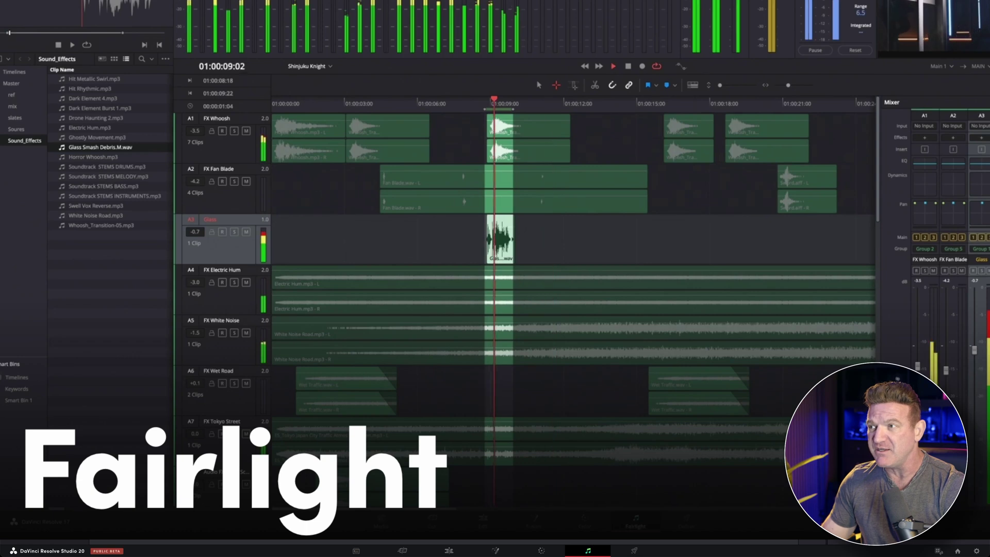
Set the Glass track dynamics: compressor threshold -45.3, limiter on, make-up gain 16.1.
{"action": "double_click", "coordinate": [979, 183]}
{"action": "left_click_drag", "start_coordinate": [497, 288], "coordinate": [497, 314]}
{"action": "left_click", "coordinate": [652, 256]}
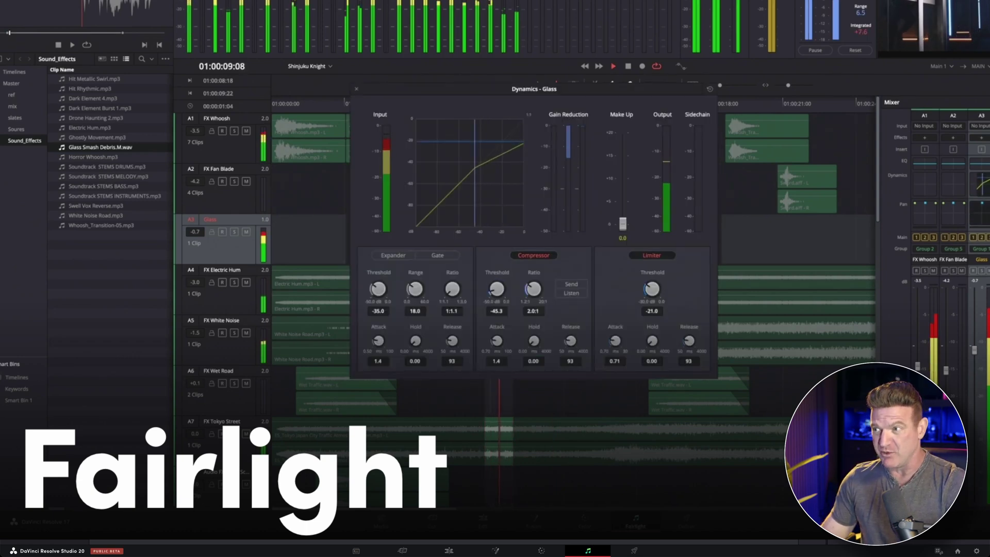
{"action": "left_click_drag", "start_coordinate": [652, 289], "coordinate": [652, 284]}
{"action": "left_click_drag", "start_coordinate": [622, 223], "coordinate": [623, 150]}
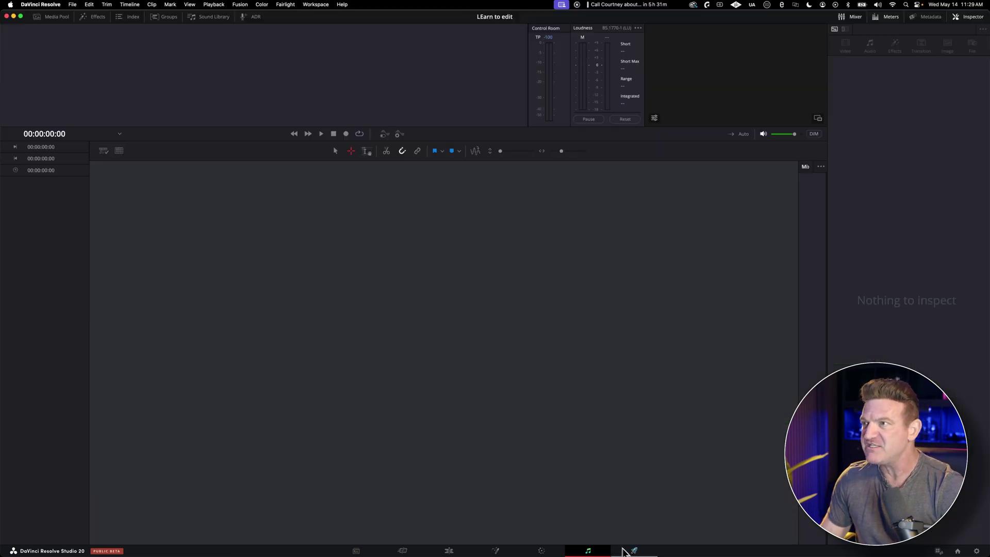
From the Deliver page, open Project Settings and keep the timeline resolution at 1920 x 1080 HD.
{"action": "left_click", "coordinate": [633, 550]}
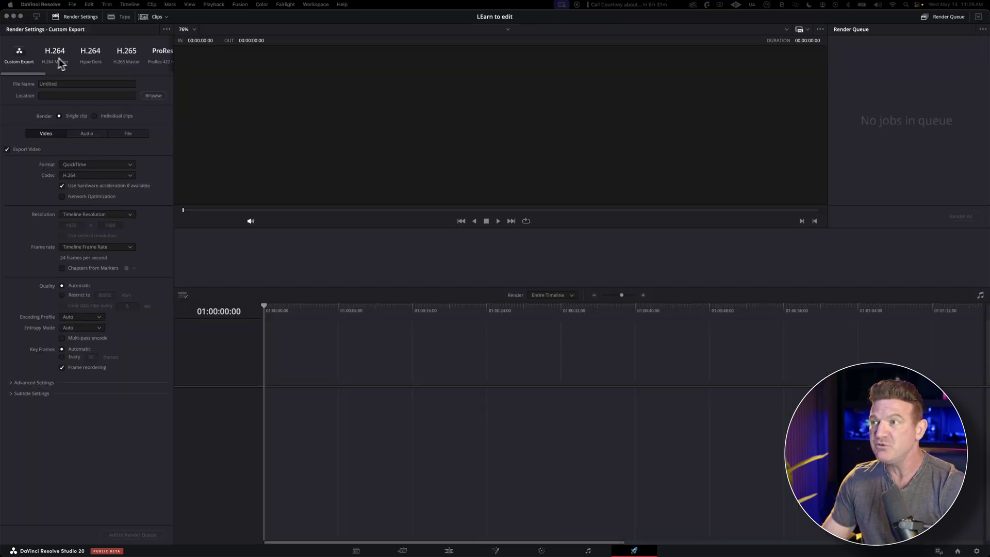
{"action": "scroll", "coordinate": [131, 55], "scroll_direction": "right", "scroll_amount": 10}
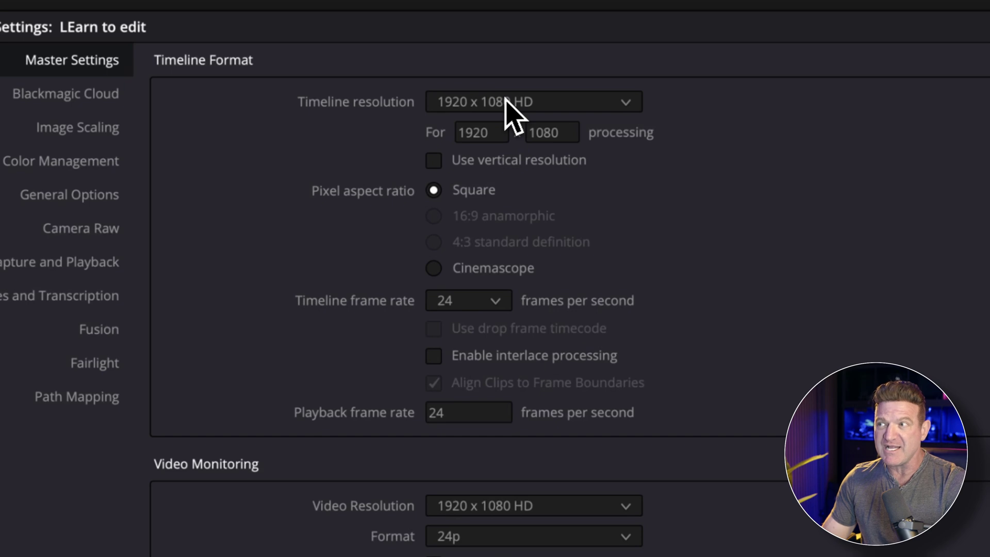
{"action": "left_click", "coordinate": [587, 103]}
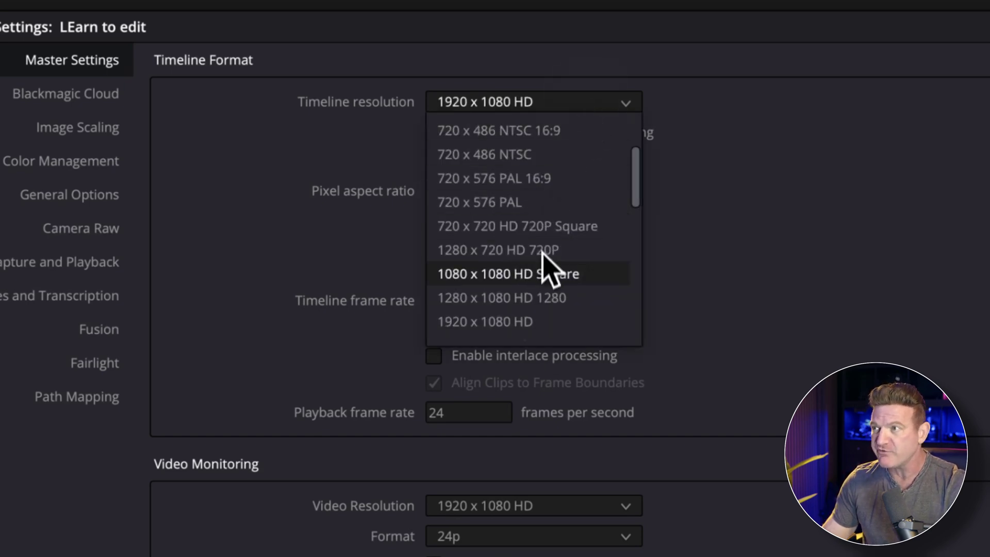
{"action": "scroll", "coordinate": [549, 288], "scroll_direction": "down", "scroll_amount": 3}
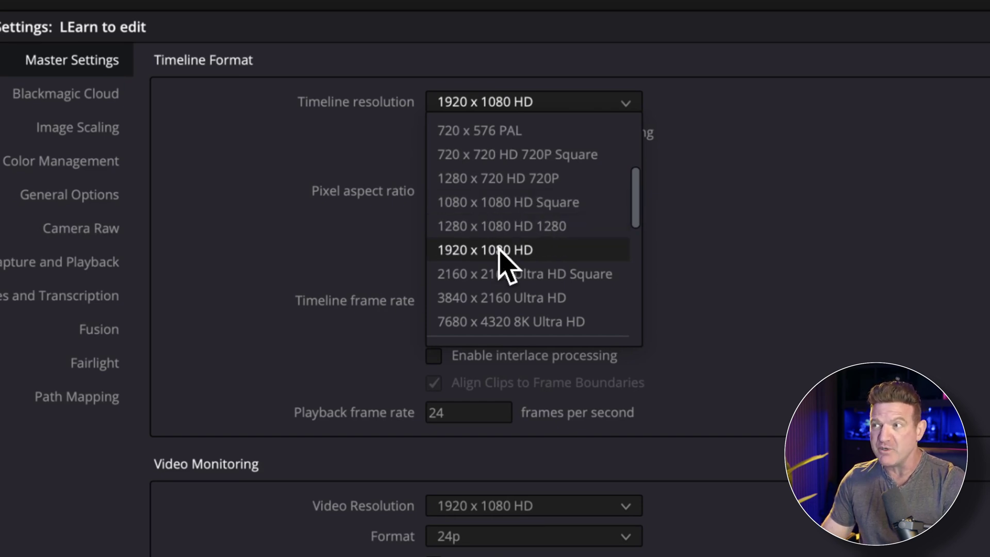
{"action": "left_click", "coordinate": [545, 254]}
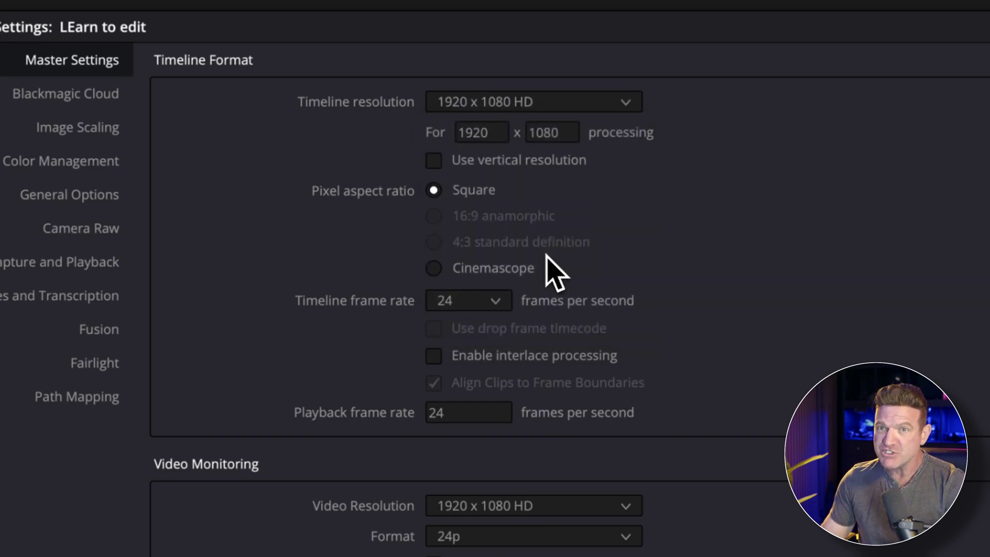
{"action": "left_click", "coordinate": [497, 301]}
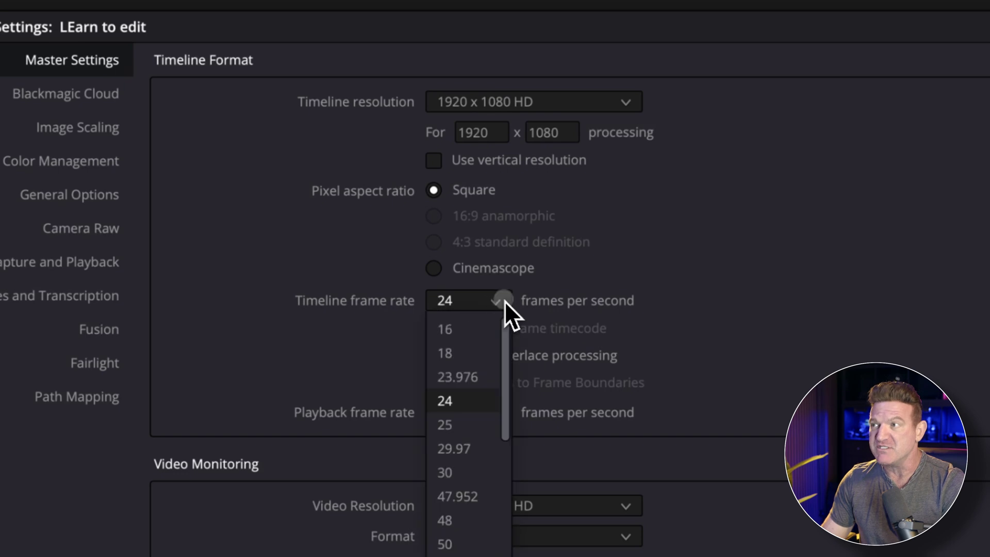
Set the timeline frame rate to 30 and the proxy format to H.264, then save the settings.
{"action": "left_click", "coordinate": [468, 470]}
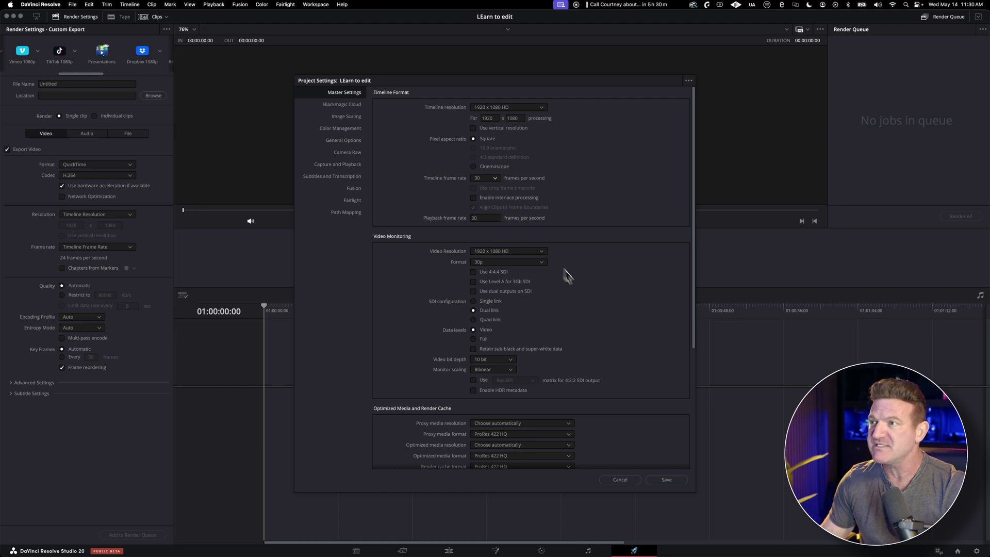
{"action": "scroll", "coordinate": [569, 314], "scroll_direction": "down", "scroll_amount": 6}
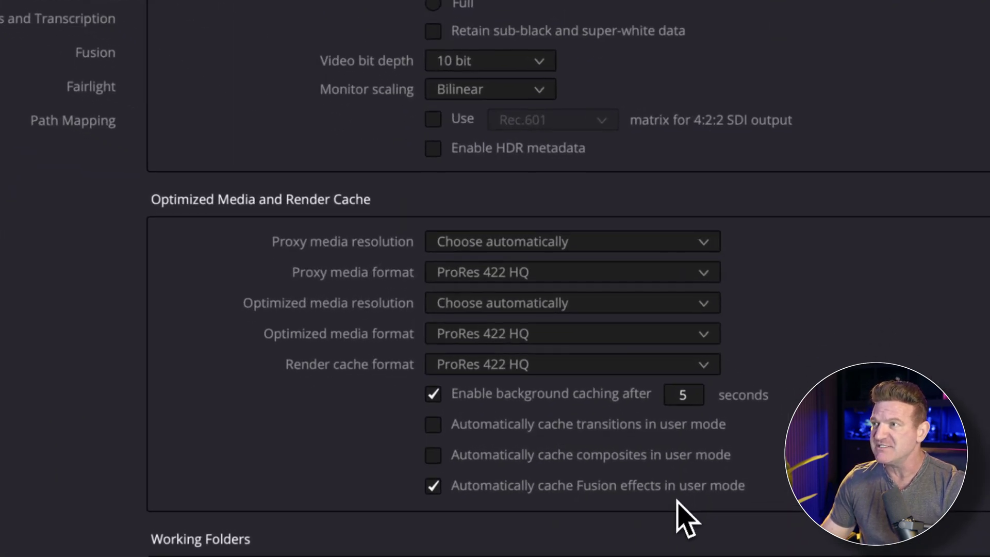
{"action": "left_click", "coordinate": [521, 281]}
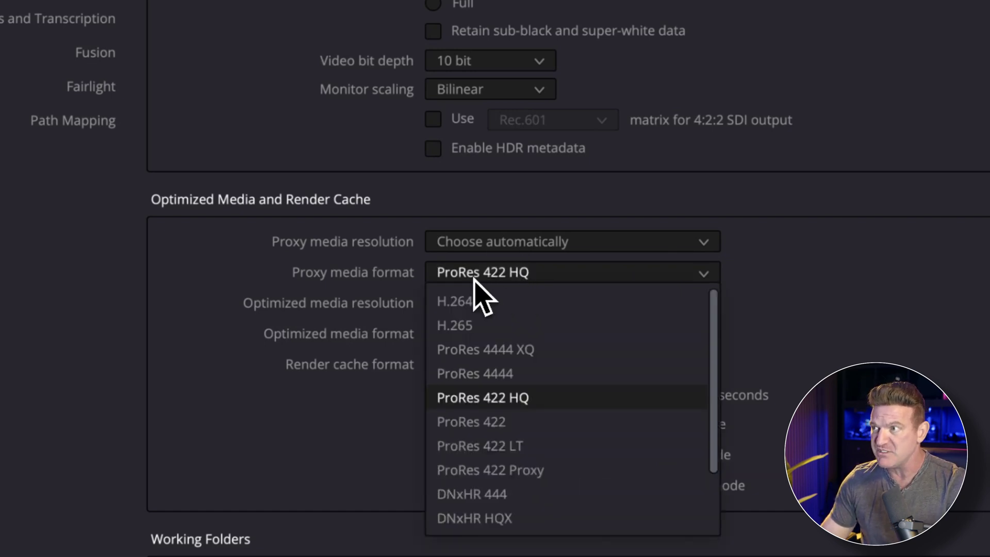
{"action": "left_click", "coordinate": [458, 308]}
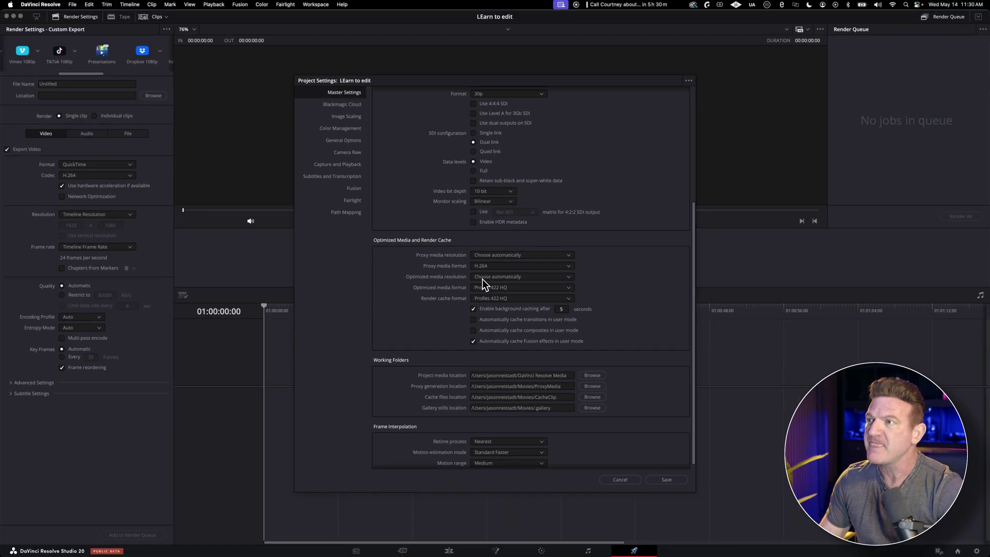
{"action": "left_click", "coordinate": [679, 480]}
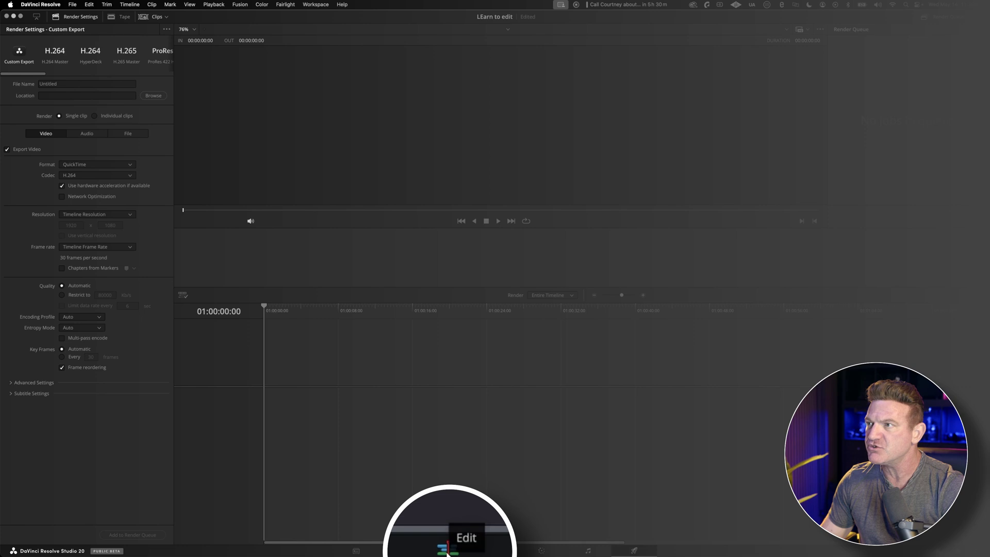
Go to the Edit page and toggle the Media Pool panel off and back on.
{"action": "left_click", "coordinate": [449, 551]}
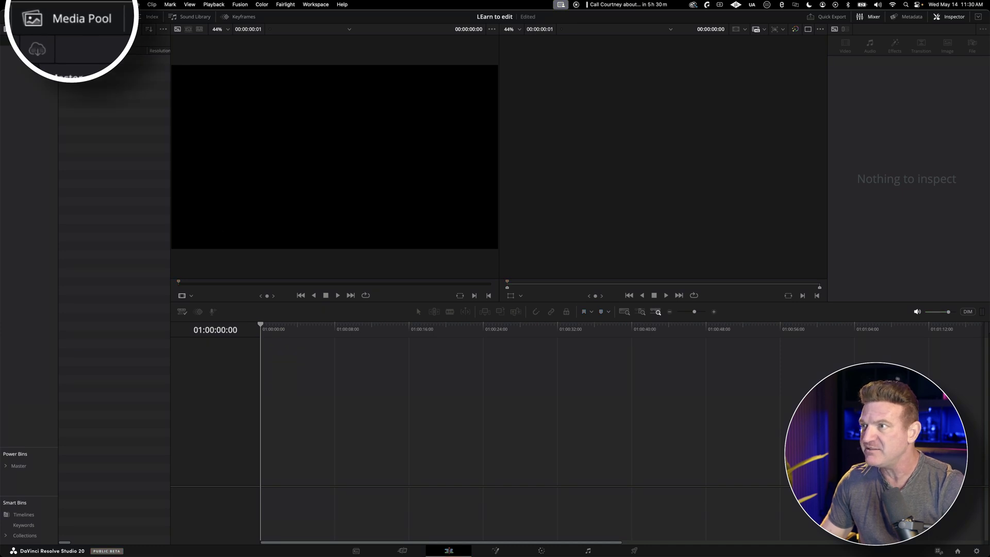
{"action": "left_click", "coordinate": [78, 17]}
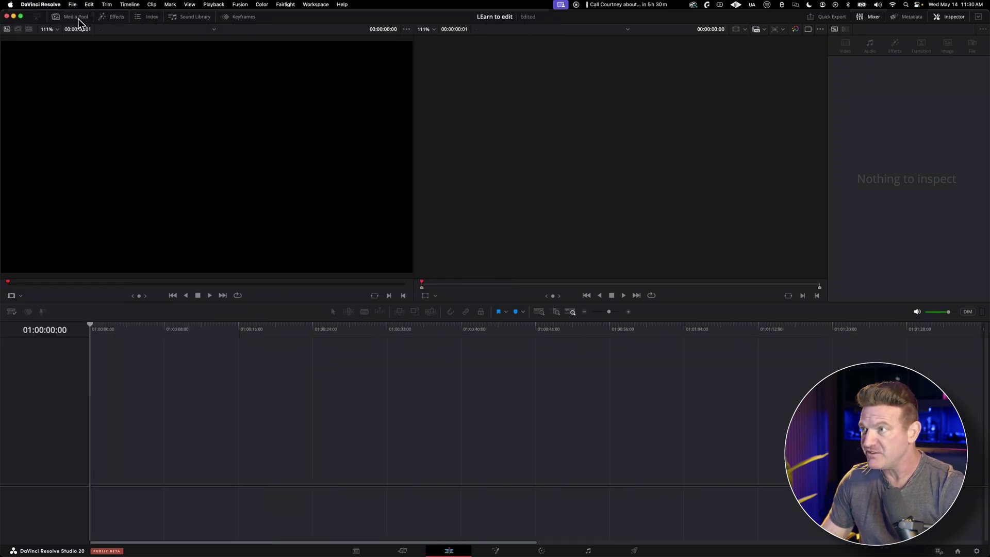
{"action": "left_click", "coordinate": [78, 19]}
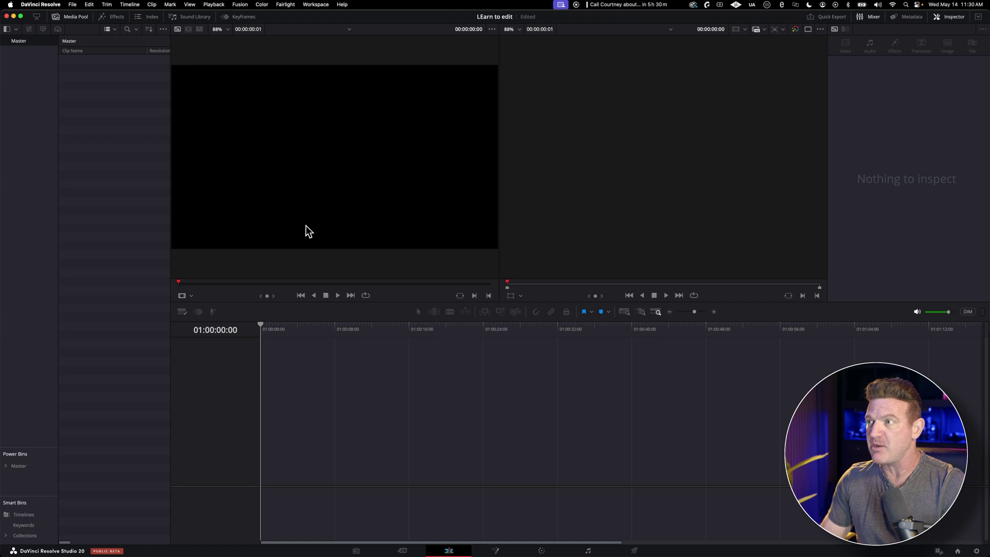
Import clips V1-0001 through V1-0004 from Finder and change the project frame rate to match.
{"action": "key", "text": "super+Tab"}
{"action": "key", "text": "super+Tab"}
{"action": "key", "text": "super+Tab"}
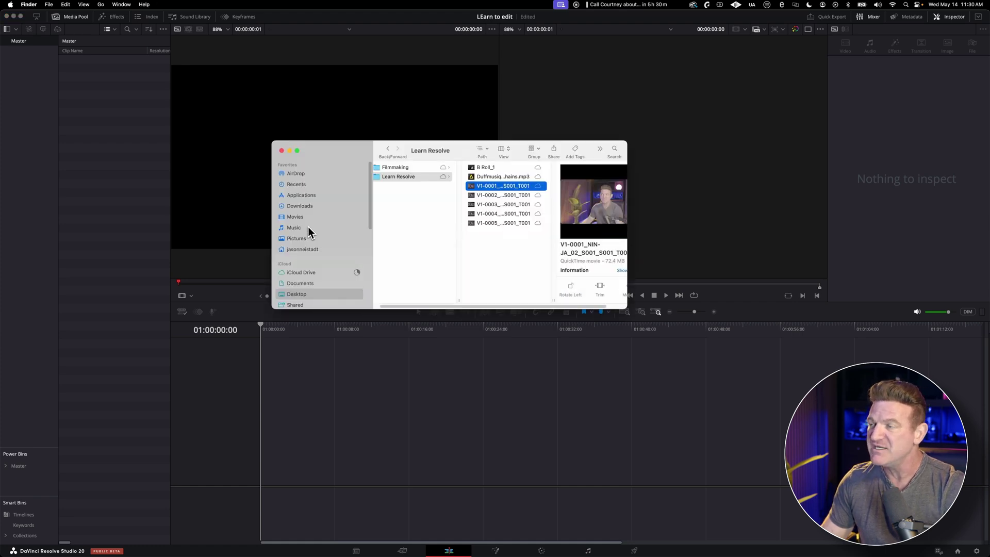
{"action": "left_click_drag", "start_coordinate": [473, 186], "coordinate": [122, 160]}
{"action": "left_click", "coordinate": [541, 214]}
{"action": "left_click", "coordinate": [497, 187], "text": "shift"}
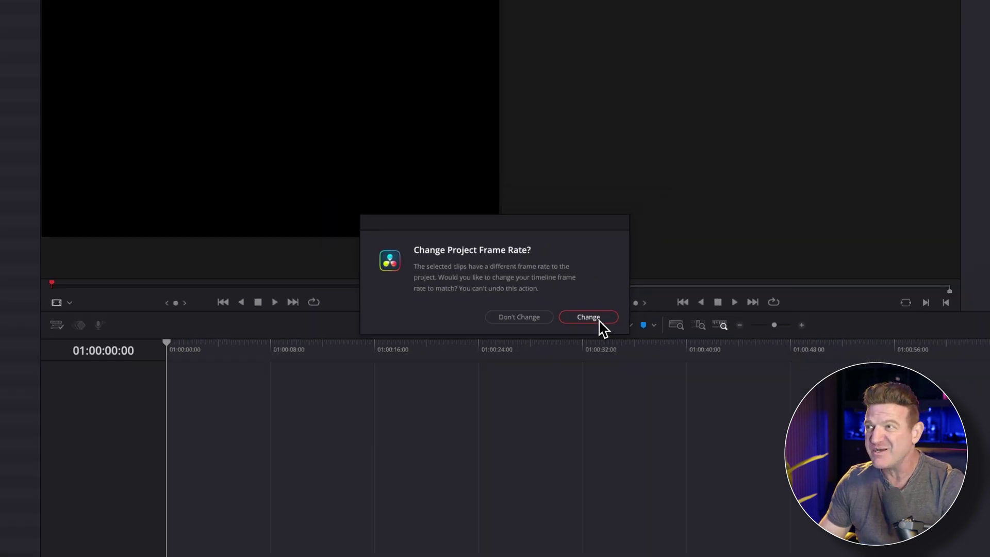
{"action": "left_click", "coordinate": [635, 335]}
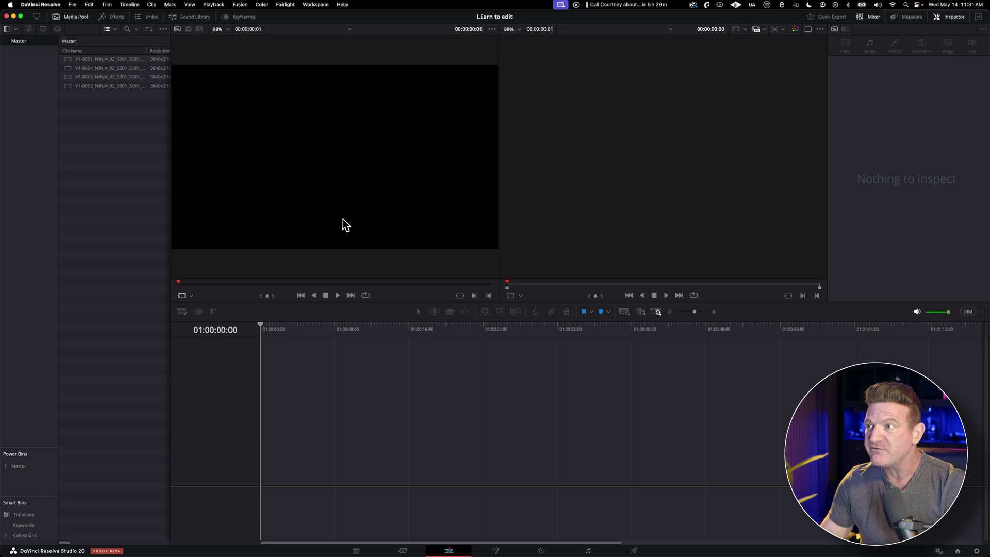
Add B Roll_1 to the media pool, then select V1-0003 back in Resolve.
{"action": "key", "text": "super+Tab"}
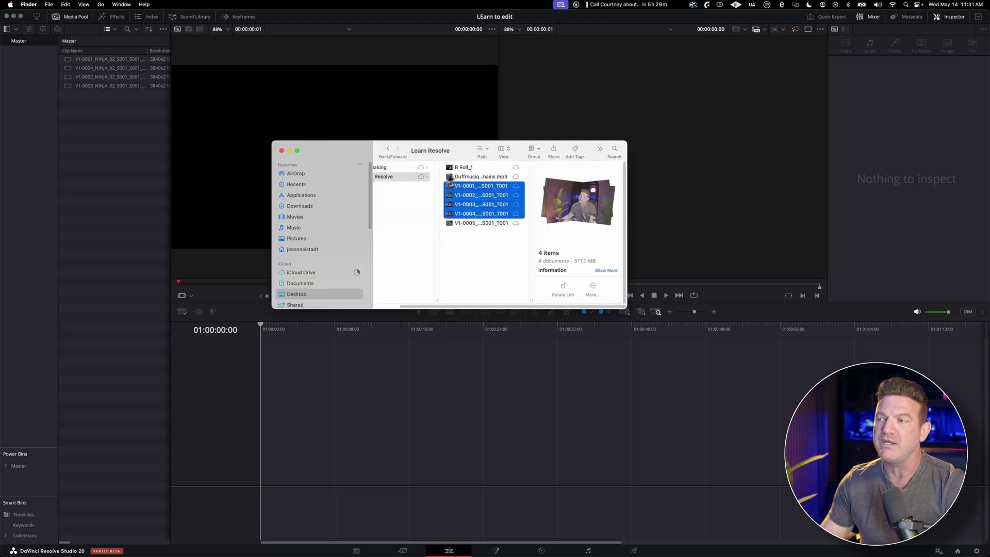
{"action": "left_click_drag", "start_coordinate": [471, 170], "coordinate": [143, 160]}
{"action": "left_click", "coordinate": [475, 265]}
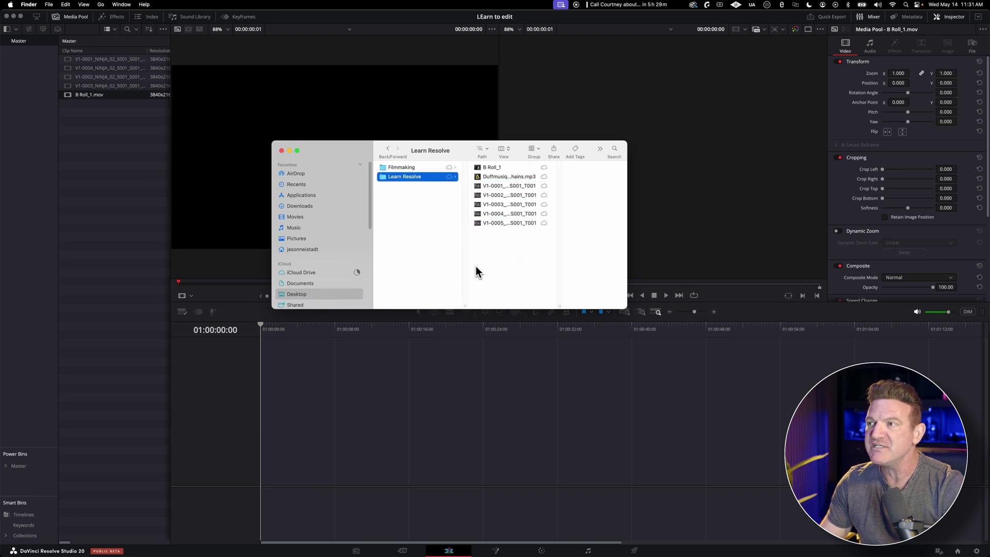
{"action": "key", "text": "super+Tab"}
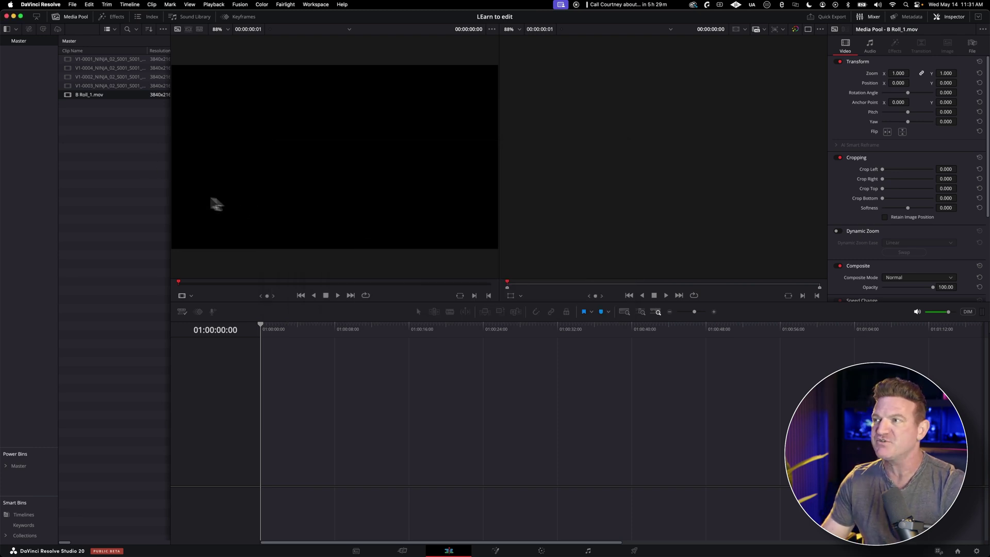
{"action": "left_click", "coordinate": [105, 86]}
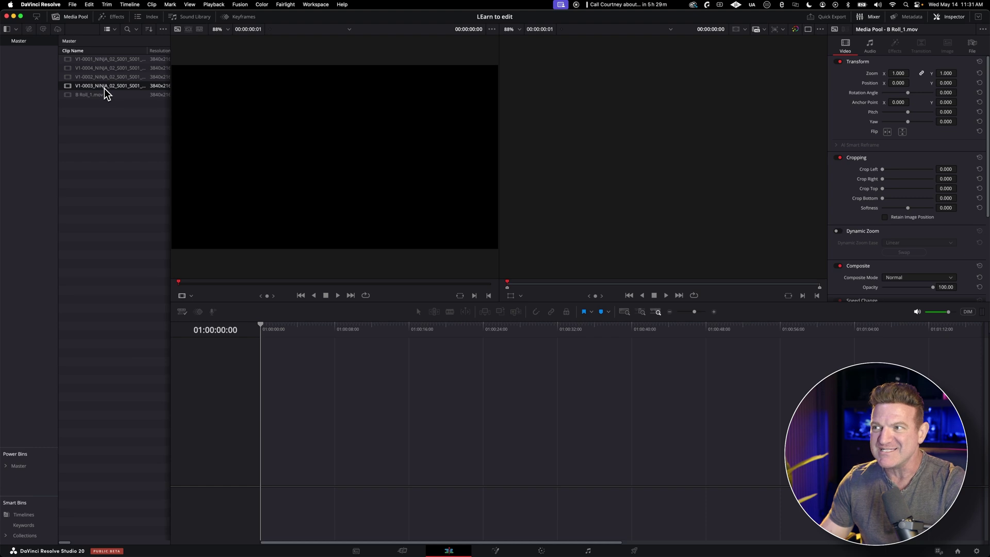
Place V1-0003 on a new timeline and enlarge Video 1 and Audio 1 to show thumbnails and waveform.
{"action": "left_click_drag", "start_coordinate": [104, 88], "coordinate": [258, 435]}
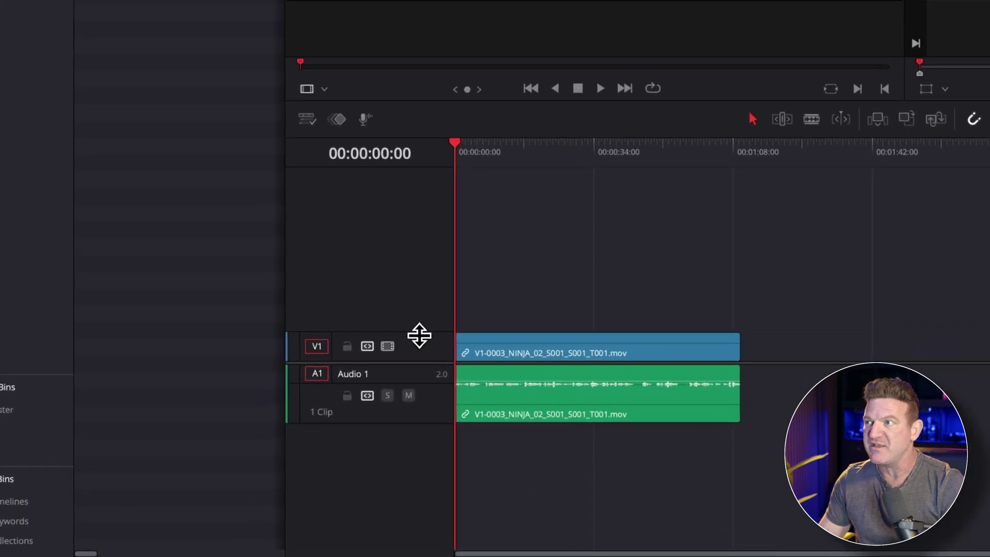
{"action": "left_click_drag", "start_coordinate": [419, 336], "coordinate": [432, 303]}
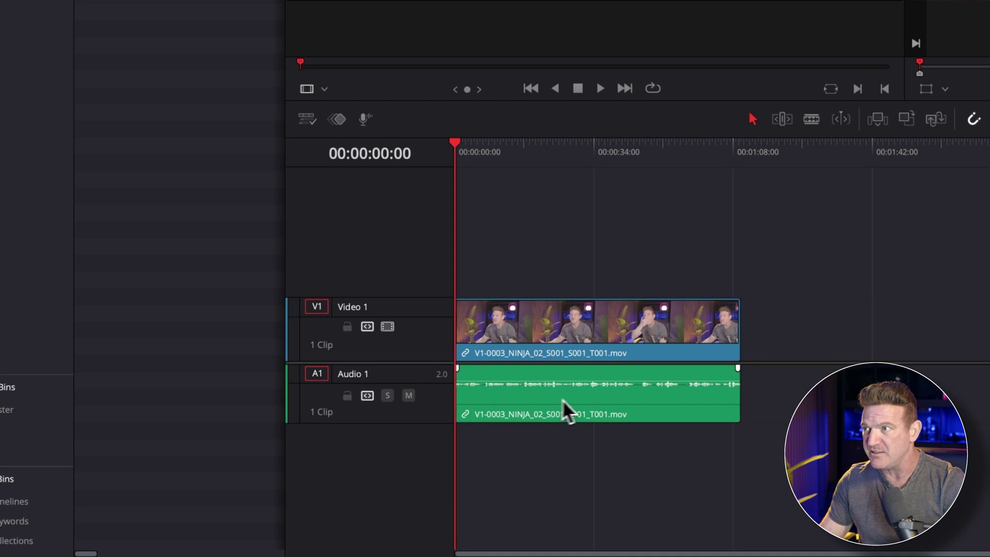
{"action": "left_click_drag", "start_coordinate": [422, 422], "coordinate": [411, 458]}
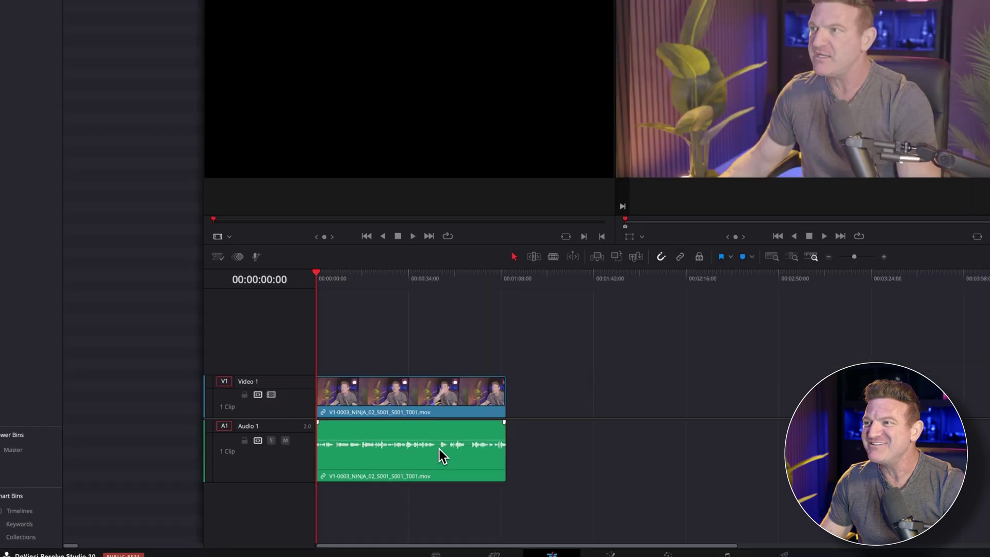
Play, scrub and zoom the timeline to review the V1-0003 clip.
{"action": "key", "text": "space"}
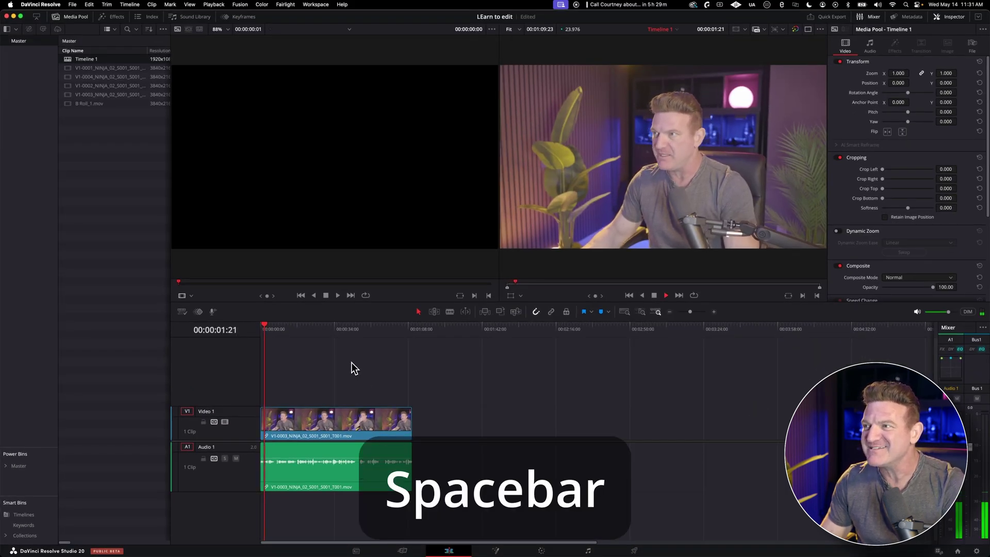
{"action": "key", "text": "space"}
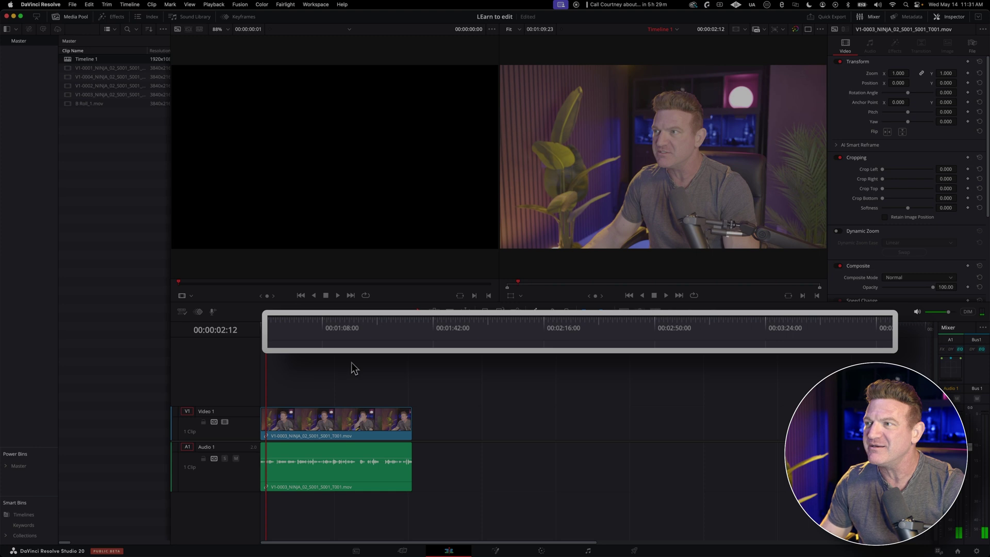
{"action": "left_click_drag", "start_coordinate": [266, 328], "coordinate": [329, 338]}
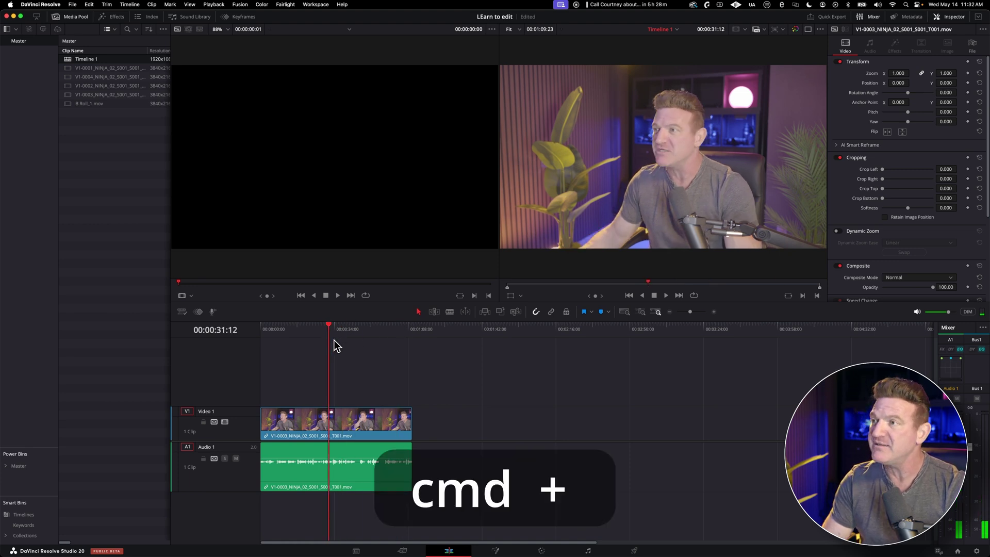
{"action": "key", "text": "super+equal"}
{"action": "key", "text": "super+equal"}
{"action": "key", "text": "super+equal"}
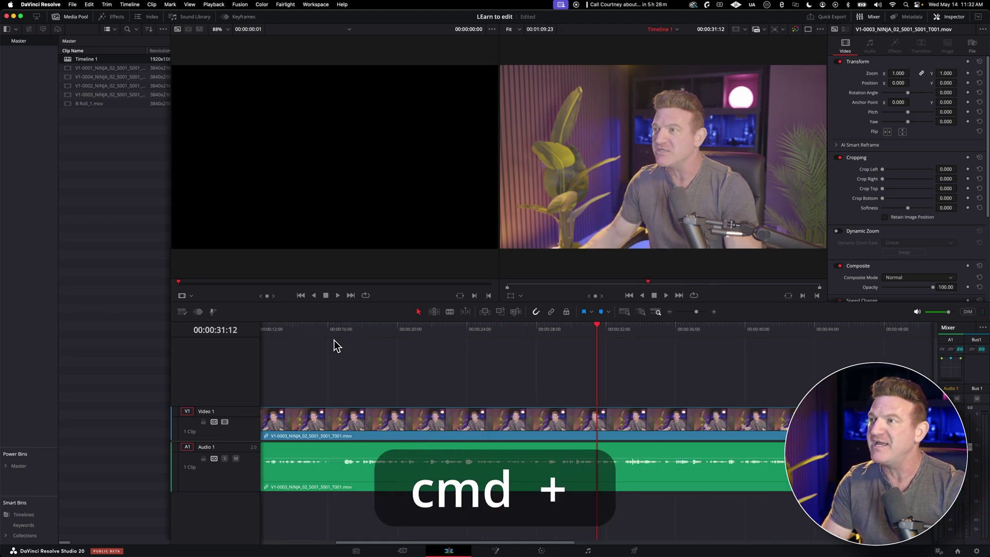
{"action": "key", "text": "super+minus"}
{"action": "key", "text": "super+minus"}
{"action": "key", "text": "super+minus"}
{"action": "key", "text": "super+minus"}
{"action": "key", "text": "super+minus"}
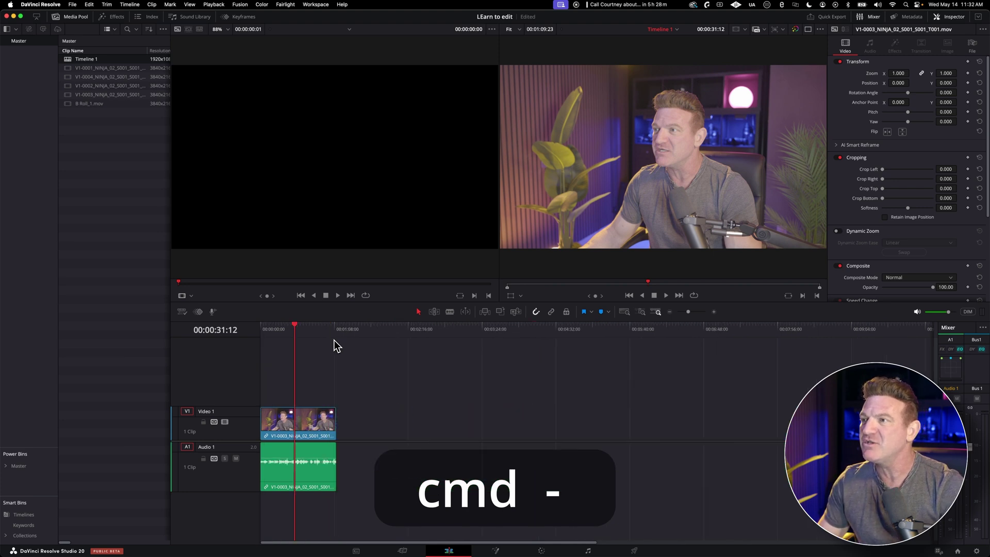
{"action": "key", "text": "super+equal"}
{"action": "key", "text": "super+equal"}
{"action": "key", "text": "super+equal"}
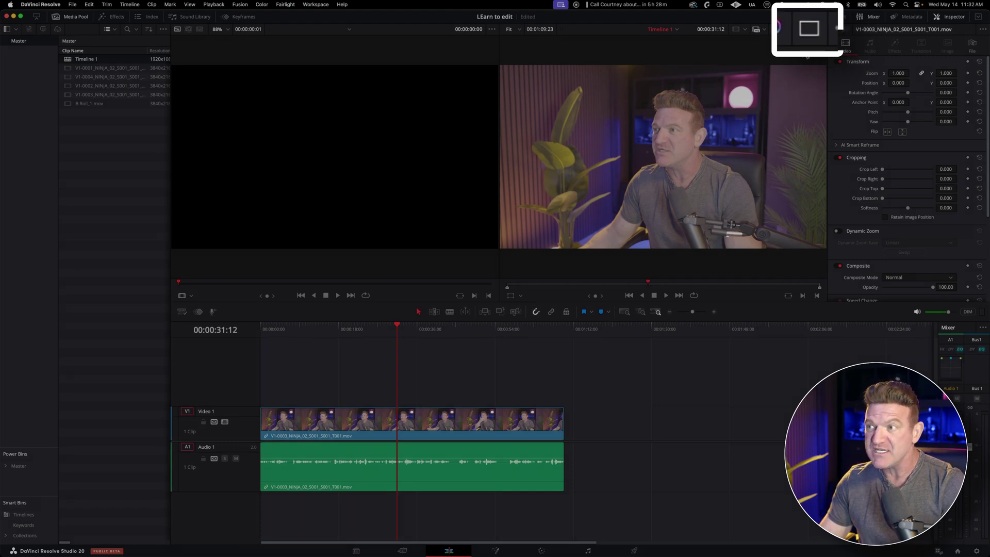
Preview V1-0004 and B Roll_1 in the source viewer and park the playhead at 00:00:46:04.
{"action": "left_click", "coordinate": [808, 29]}
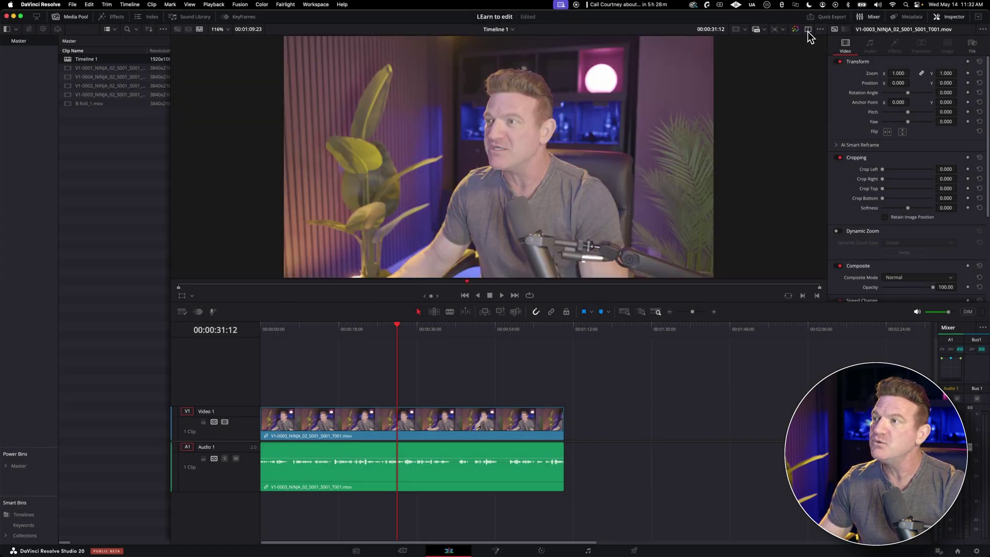
{"action": "left_click", "coordinate": [807, 30]}
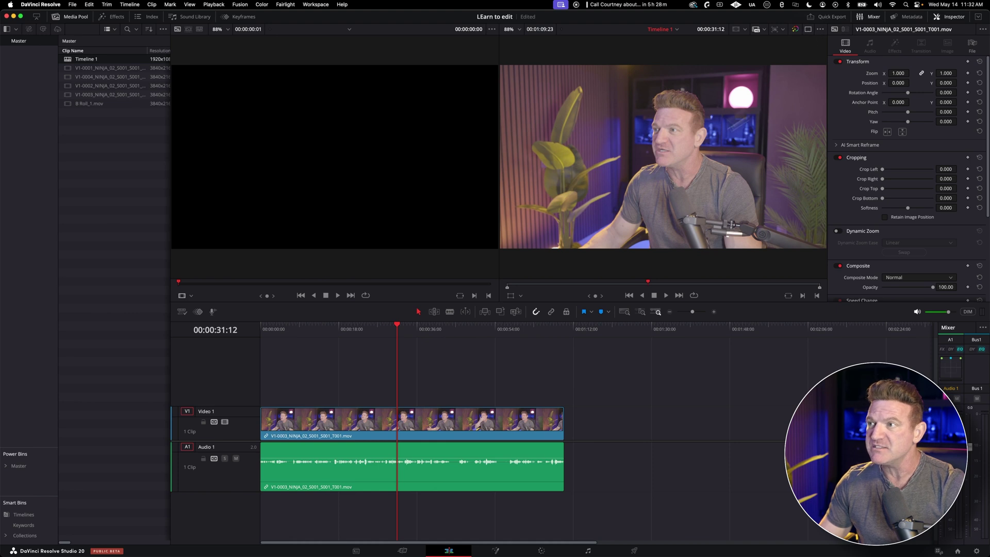
{"action": "double_click", "coordinate": [79, 78]}
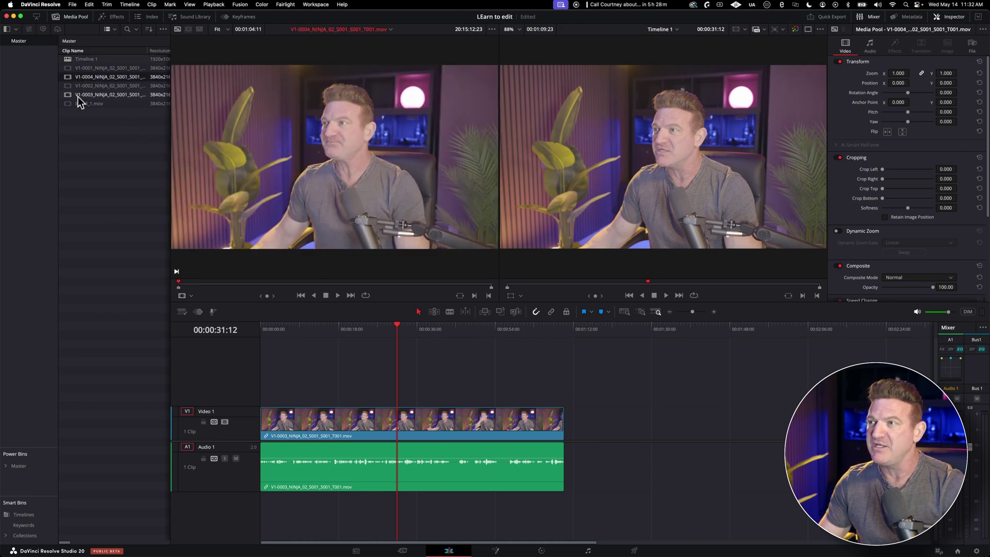
{"action": "double_click", "coordinate": [78, 104]}
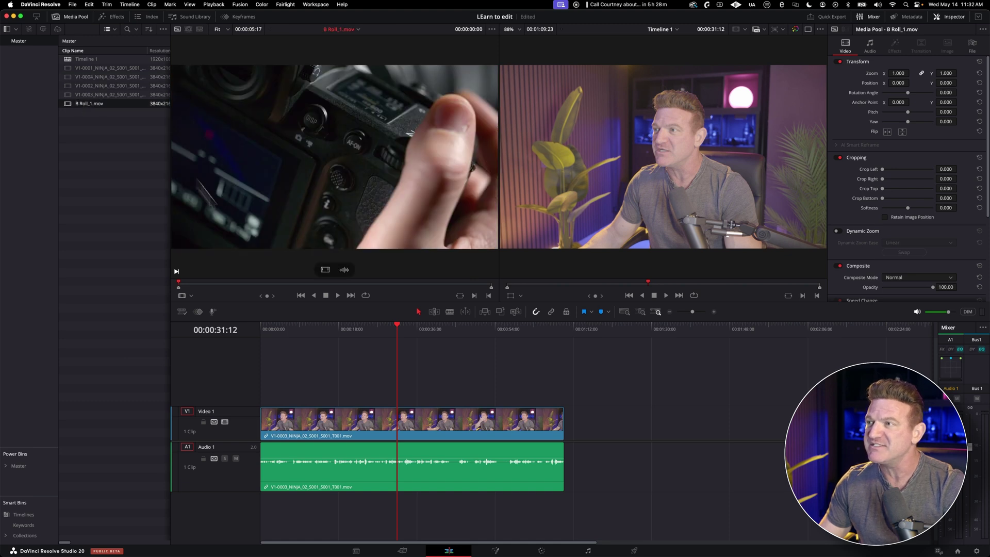
{"action": "left_click", "coordinate": [322, 372]}
{"action": "left_click_drag", "start_coordinate": [422, 326], "coordinate": [462, 329]}
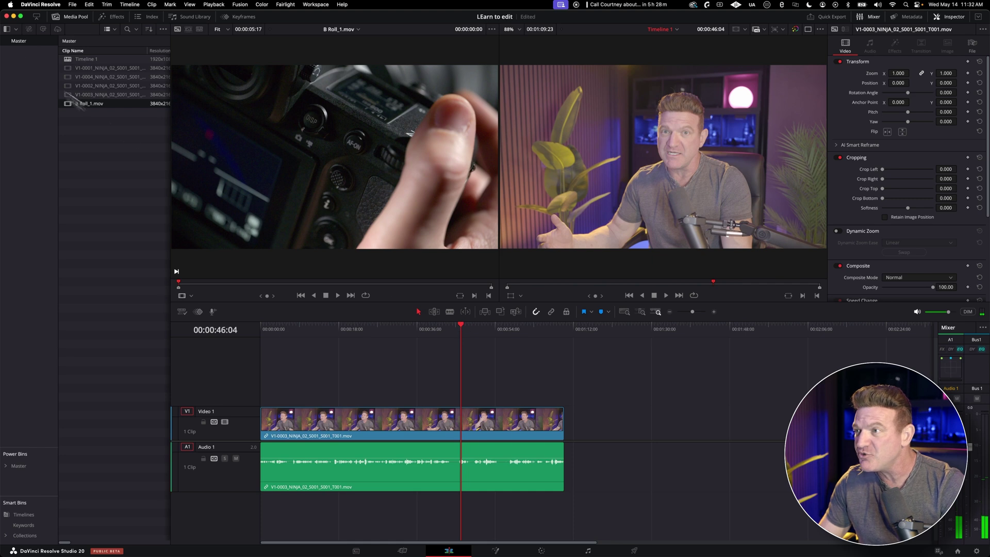
Load and scrub V1-0004, then drop it on Video 1 right after V1-0003.
{"action": "left_click", "coordinate": [77, 77]}
{"action": "double_click", "coordinate": [78, 80]}
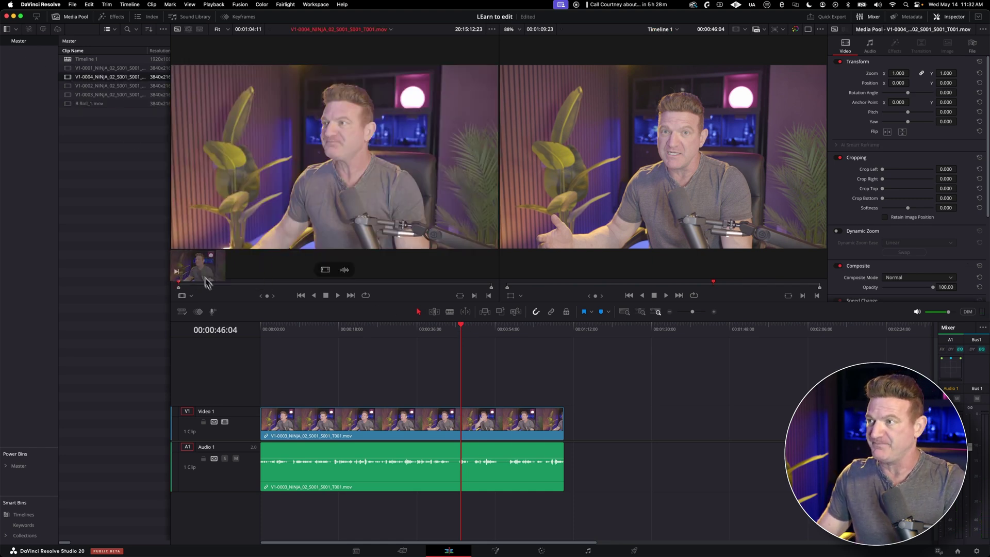
{"action": "left_click_drag", "start_coordinate": [210, 283], "coordinate": [273, 294]}
{"action": "left_click_drag", "start_coordinate": [320, 258], "coordinate": [567, 434]}
{"action": "left_click", "coordinate": [91, 102]}
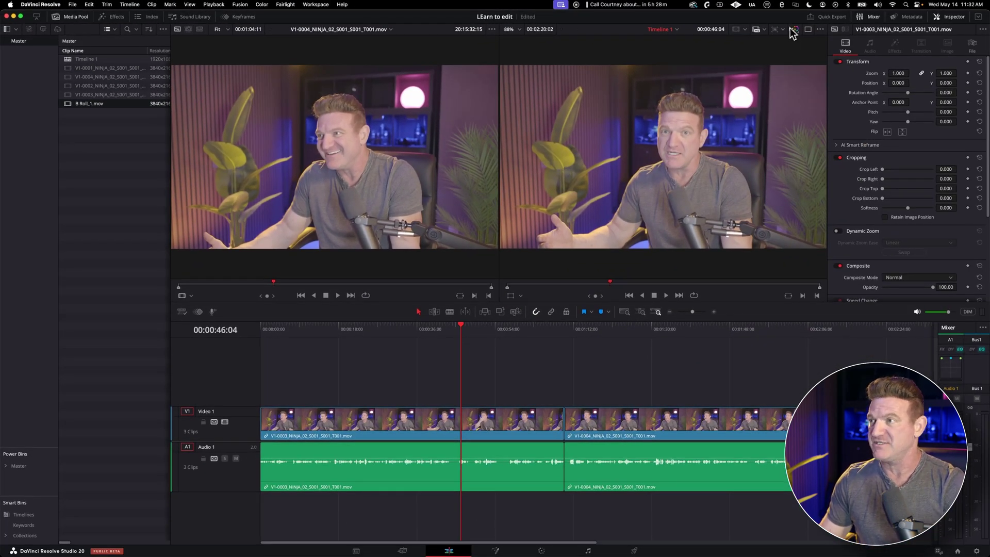
Enlarge the timeline to show video and audio tracks, widen the Media Pool, playhead near 32 seconds.
{"action": "left_click", "coordinate": [811, 29]}
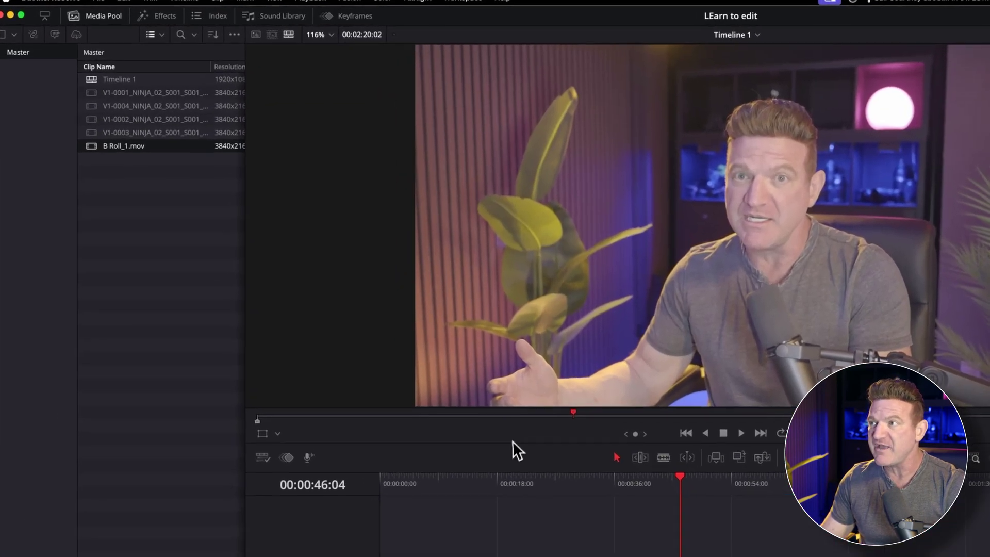
{"action": "left_click_drag", "start_coordinate": [510, 444], "coordinate": [545, 533]}
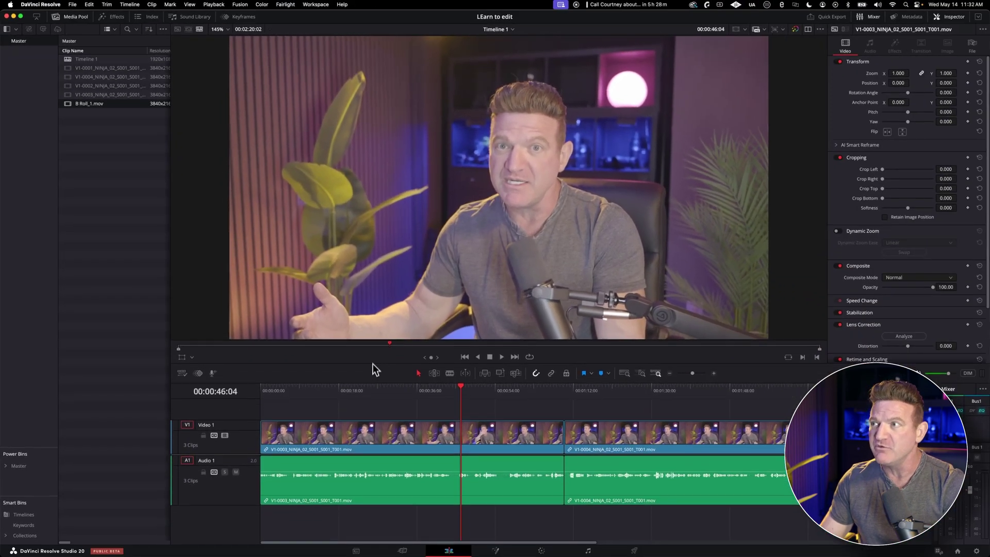
{"action": "left_click_drag", "start_coordinate": [372, 363], "coordinate": [370, 360]}
{"action": "mouse_move", "coordinate": [170, 286]}
{"action": "left_mouse_down"}
{"action": "mouse_move", "coordinate": [487, 302]}
{"action": "mouse_move", "coordinate": [165, 285]}
{"action": "left_mouse_up"}
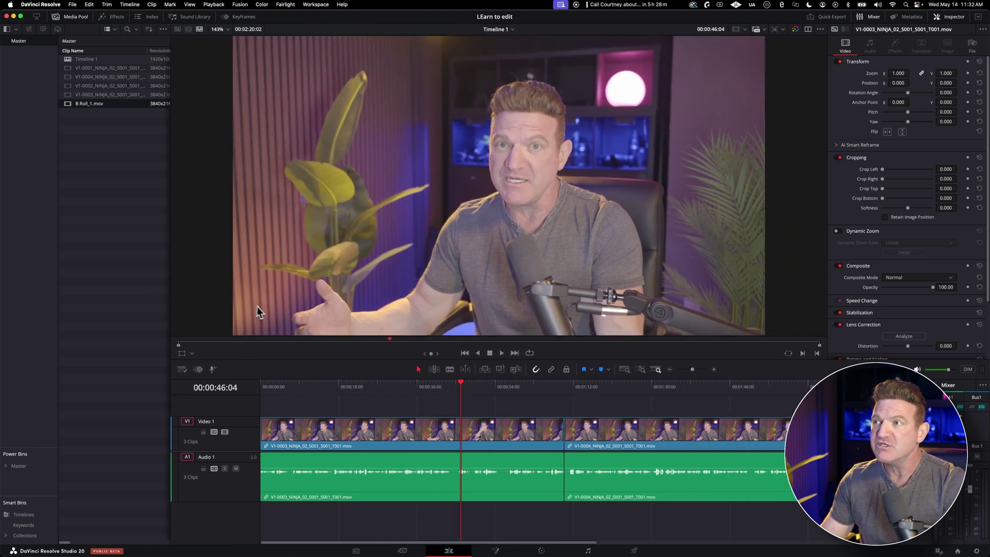
{"action": "left_click_drag", "start_coordinate": [328, 386], "coordinate": [404, 387]}
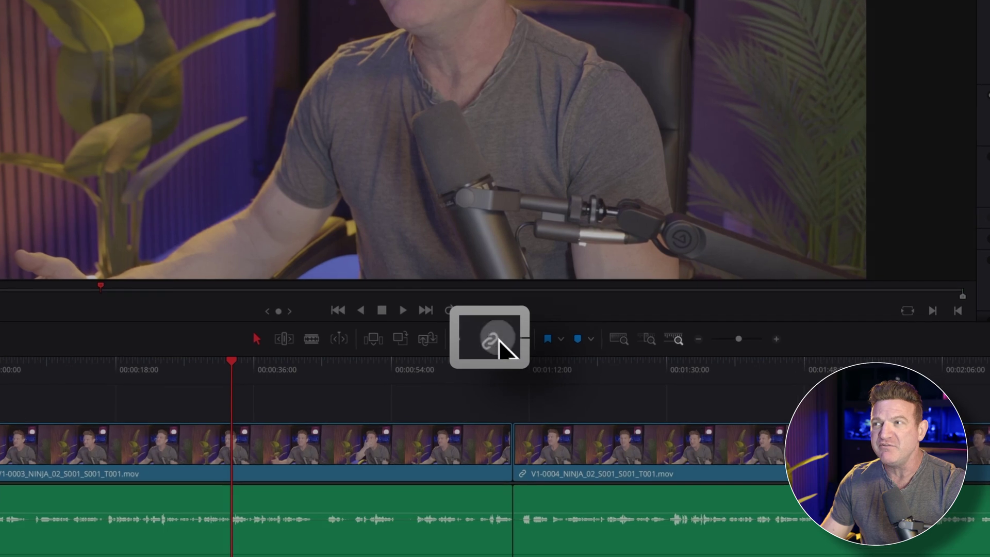
Enable Linked Selection and move clip V1-0004 up to Video 2, then back after V1-0003.
{"action": "left_click", "coordinate": [493, 341]}
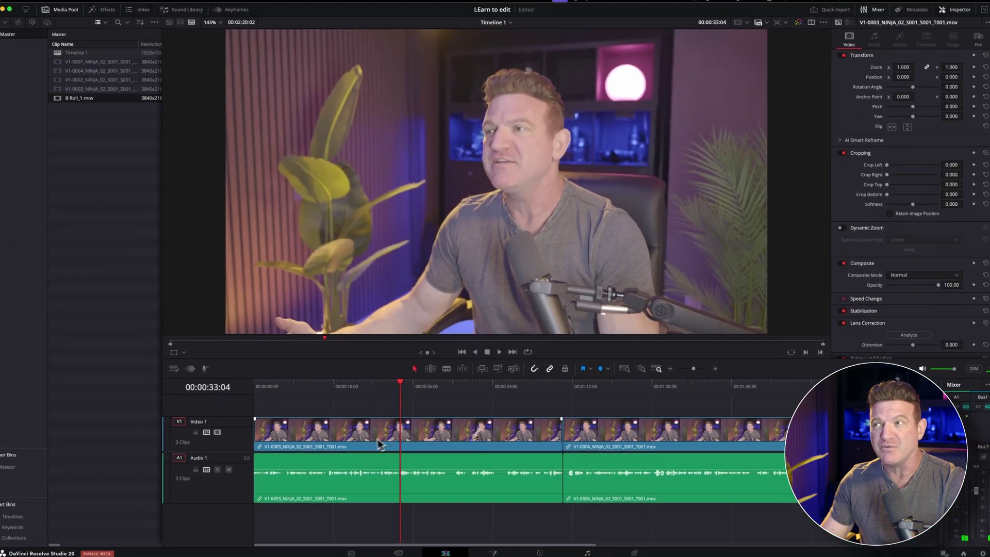
{"action": "left_click", "coordinate": [176, 461]}
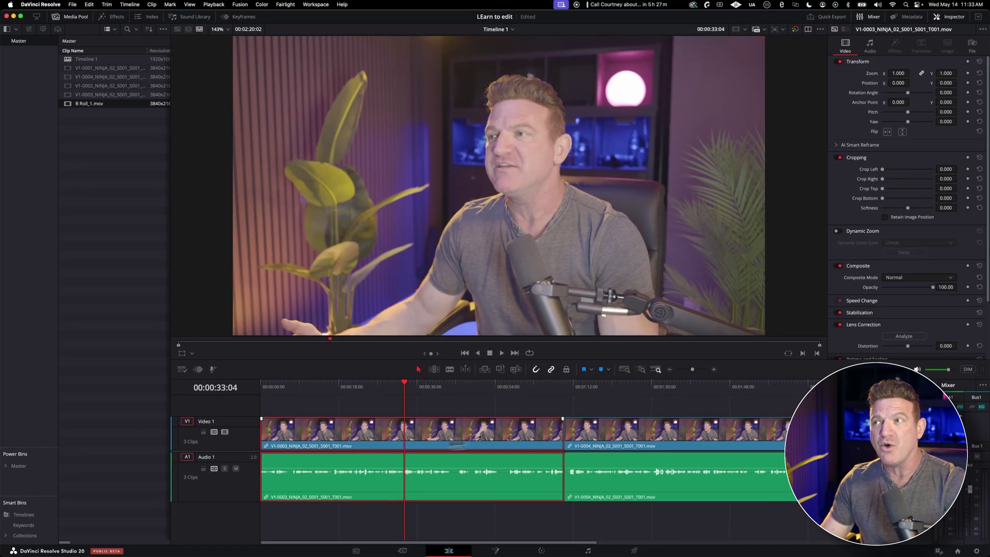
{"action": "left_click", "coordinate": [580, 435]}
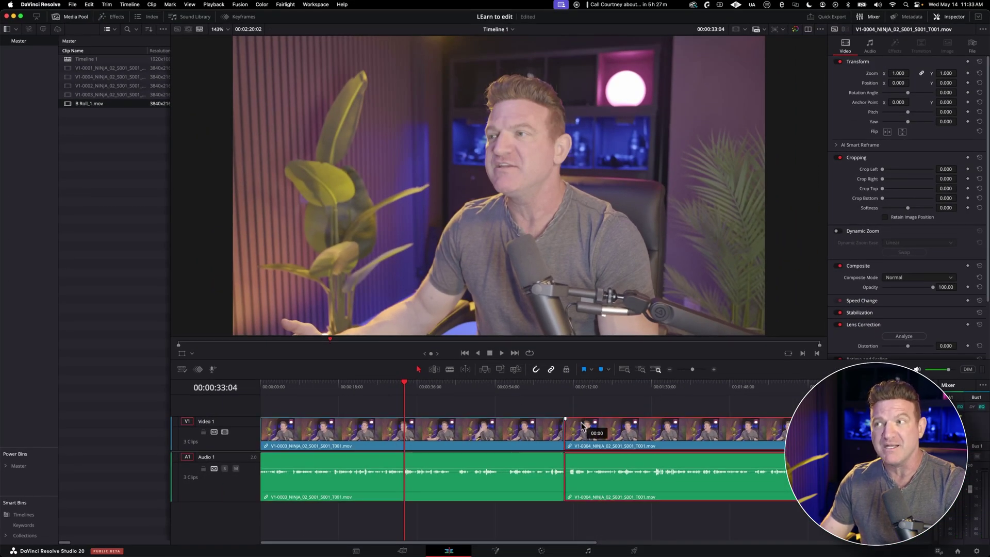
{"action": "left_click_drag", "start_coordinate": [581, 424], "coordinate": [583, 453]}
{"action": "left_click", "coordinate": [612, 406]}
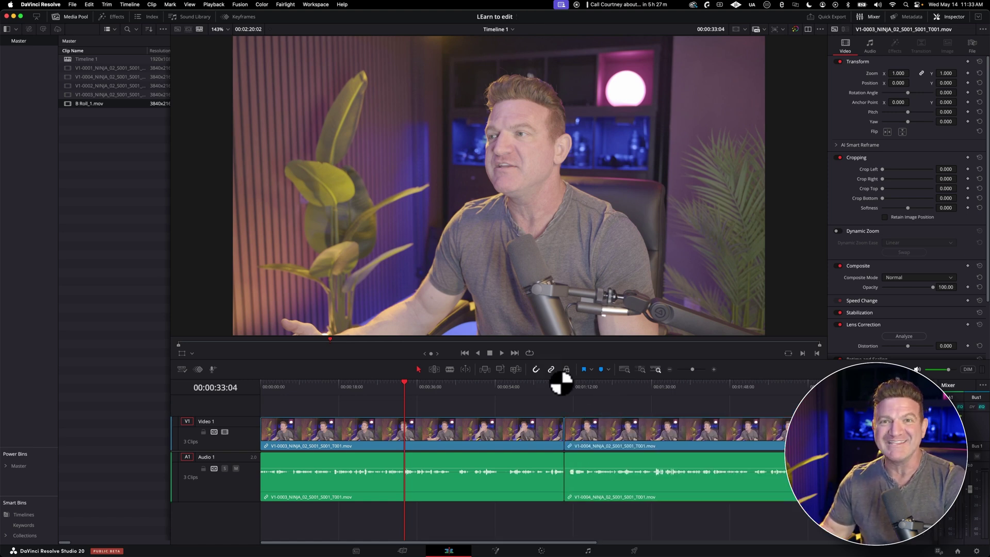
{"action": "left_click_drag", "start_coordinate": [618, 432], "coordinate": [559, 419]}
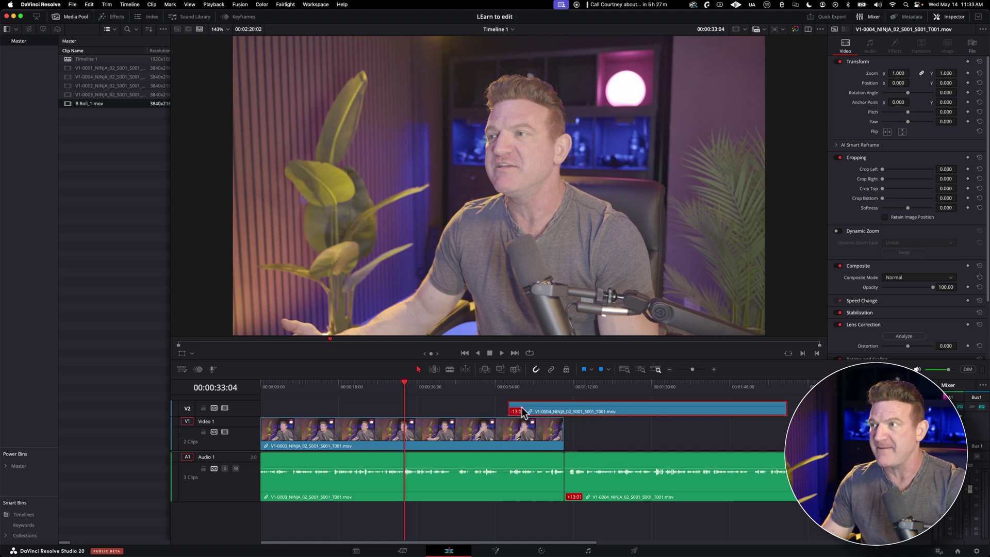
{"action": "left_click_drag", "start_coordinate": [520, 427], "coordinate": [542, 413]}
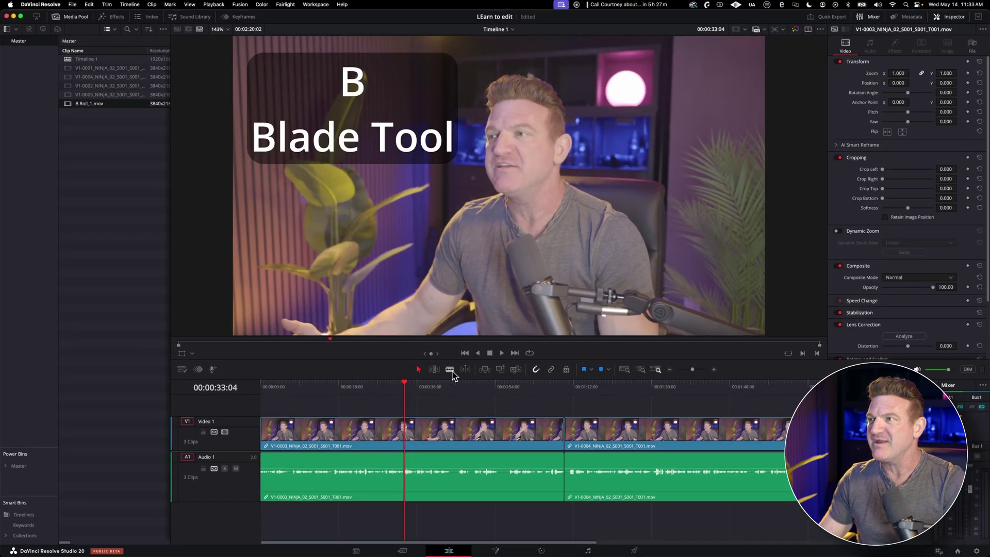
Blade-cut V1-0003 where the usable part starts, redoing one misplaced cut.
{"action": "left_click", "coordinate": [451, 370]}
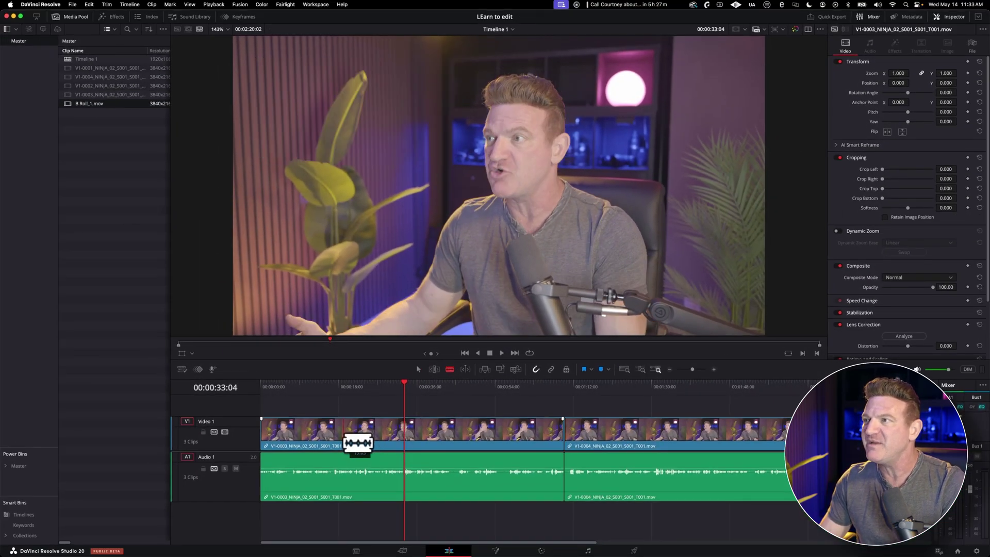
{"action": "left_click", "coordinate": [345, 436]}
{"action": "key", "text": "super+z"}
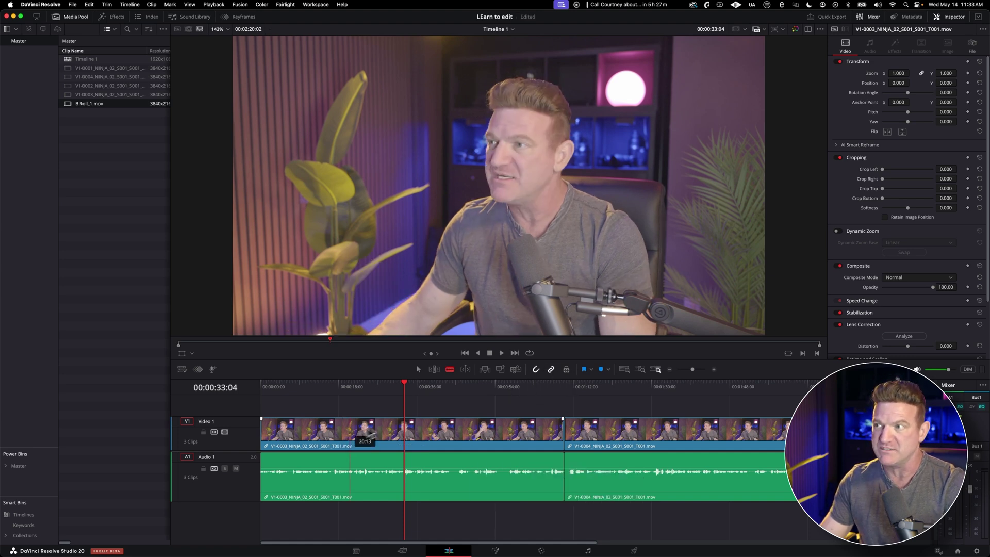
{"action": "left_click", "coordinate": [340, 435]}
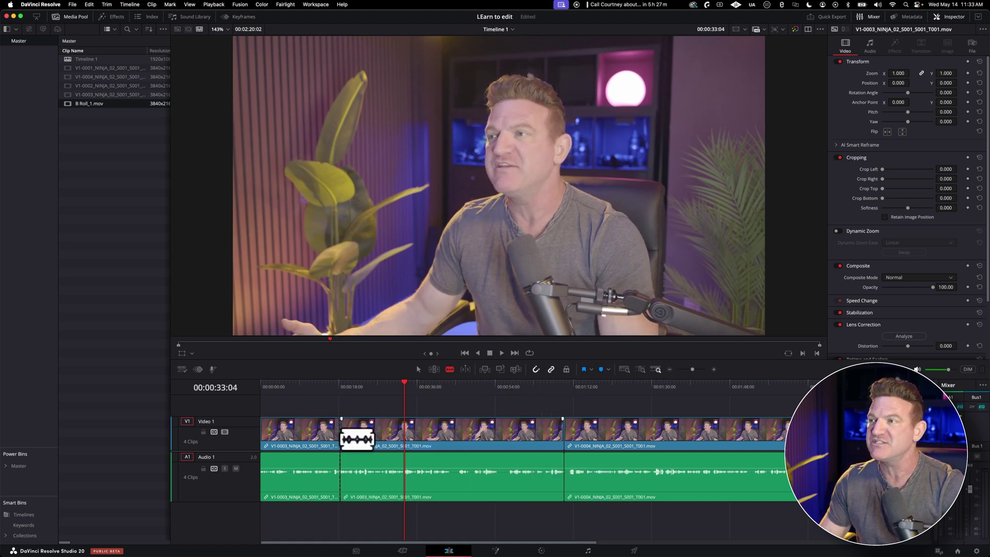
Delete V1-0003's opening piece and move the remainder to the timeline start.
{"action": "key", "text": "a"}
{"action": "left_click", "coordinate": [326, 442]}
{"action": "key", "text": "BackSpace"}
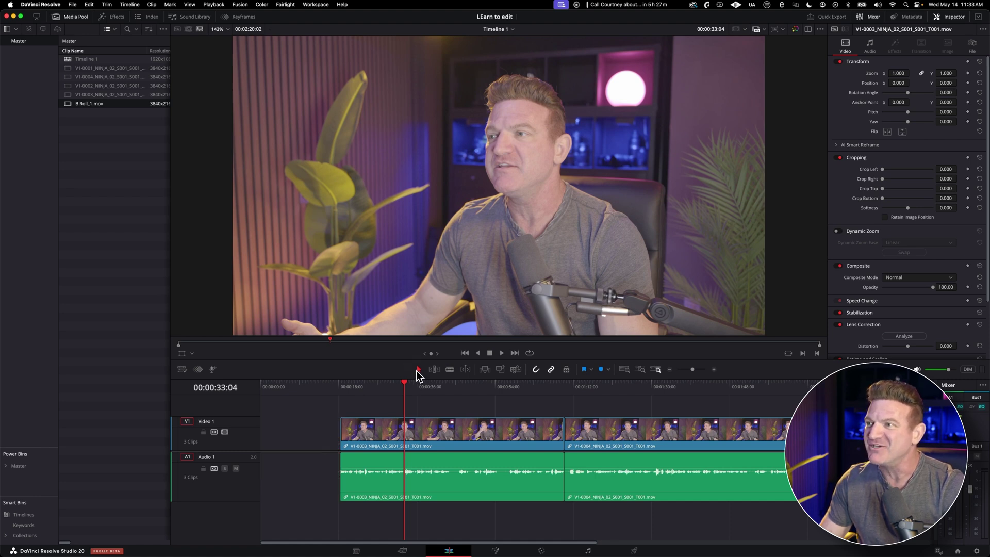
{"action": "left_click_drag", "start_coordinate": [432, 433], "coordinate": [325, 436]}
{"action": "left_click", "coordinate": [532, 420]}
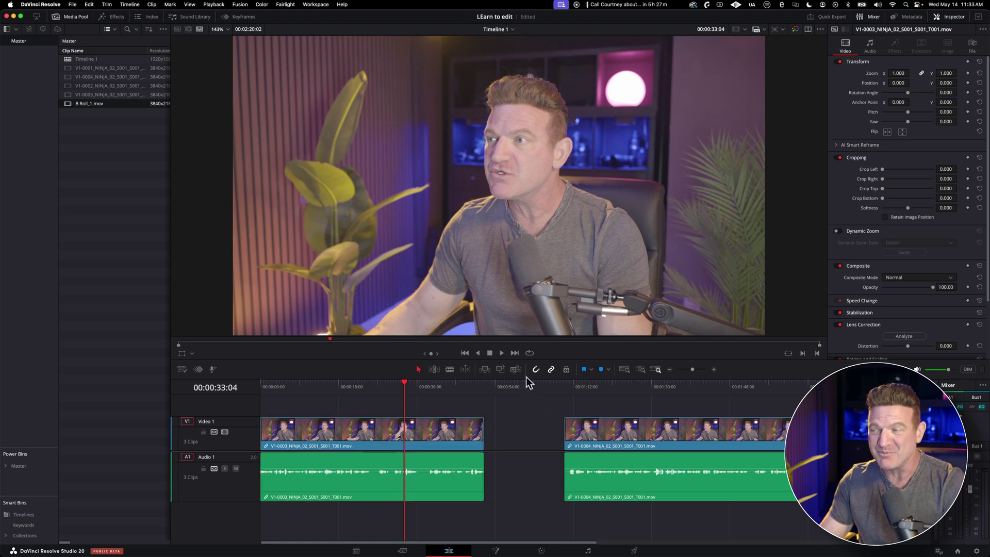
Make trial blade cuts across V1-0004, then undo them.
{"action": "left_click", "coordinate": [449, 369]}
{"action": "left_click", "coordinate": [586, 433]}
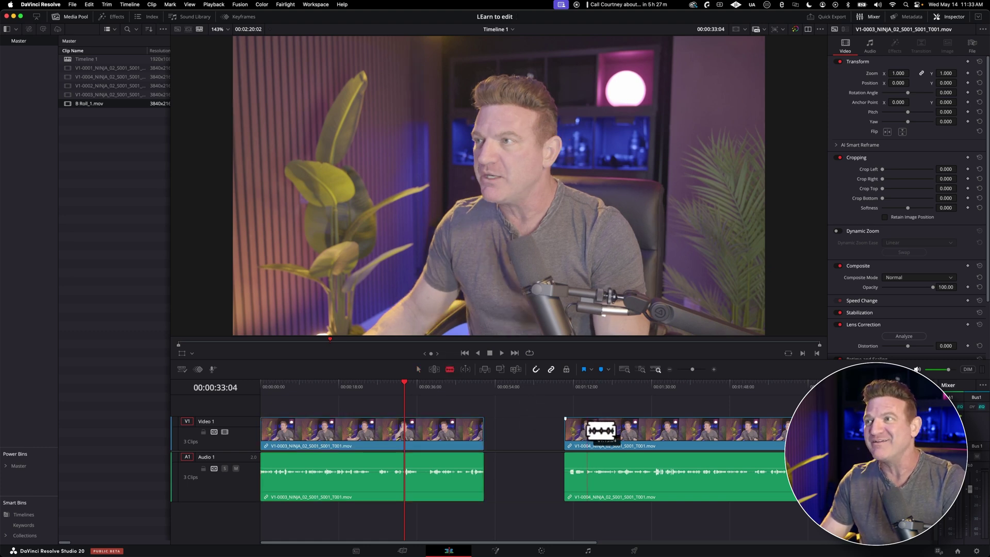
{"action": "left_click", "coordinate": [619, 433]}
{"action": "left_click", "coordinate": [645, 433]}
{"action": "left_click", "coordinate": [690, 434]}
{"action": "left_click", "coordinate": [732, 435]}
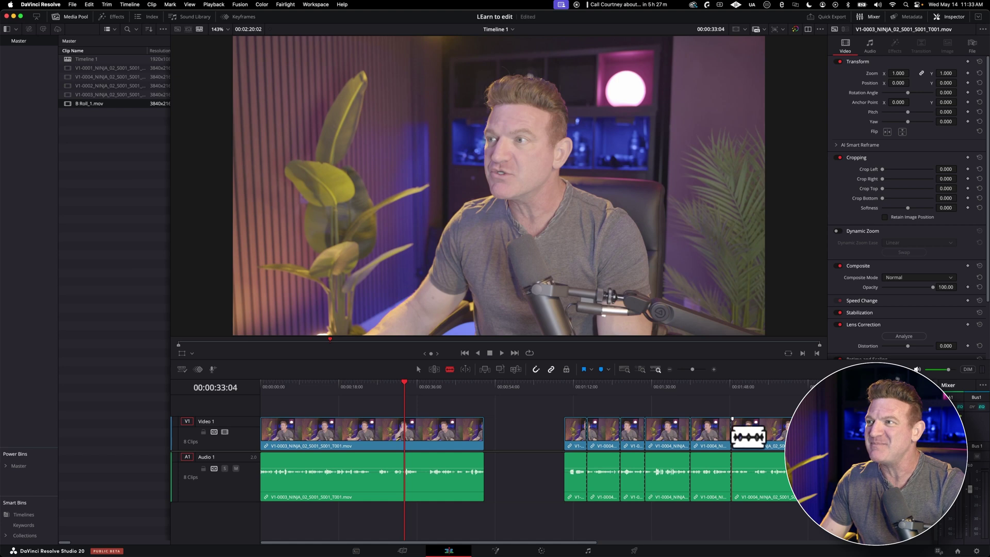
{"action": "key", "text": "super+z"}
{"action": "key", "text": "super+z"}
{"action": "key", "text": "super+z"}
{"action": "key", "text": "super+z"}
{"action": "key", "text": "super+z"}
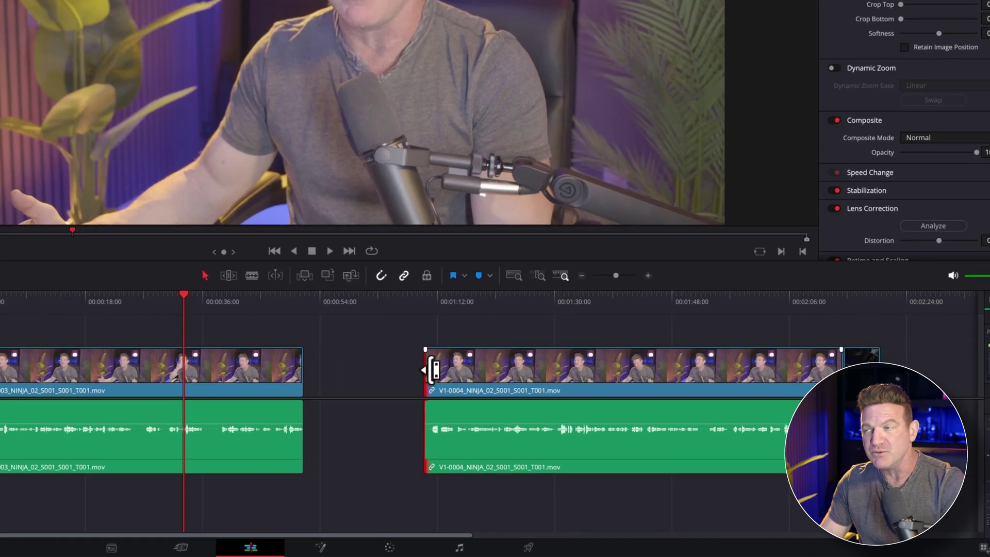
Trim the head of V1-0004 later and shorten the tail of V1-0003.
{"action": "left_click_drag", "start_coordinate": [566, 433], "coordinate": [594, 432]}
{"action": "left_click_drag", "start_coordinate": [468, 370], "coordinate": [500, 378]}
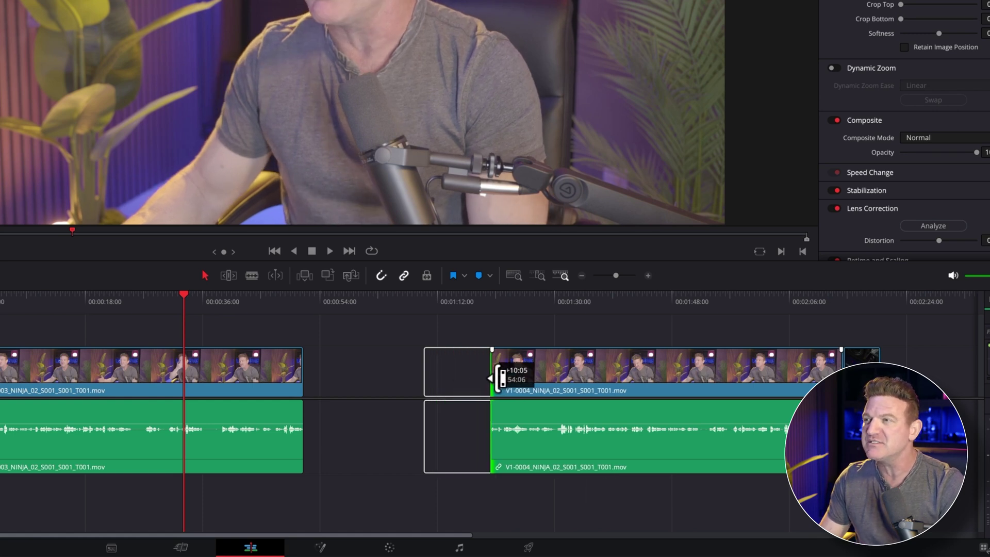
{"action": "left_click_drag", "start_coordinate": [500, 378], "coordinate": [498, 376]}
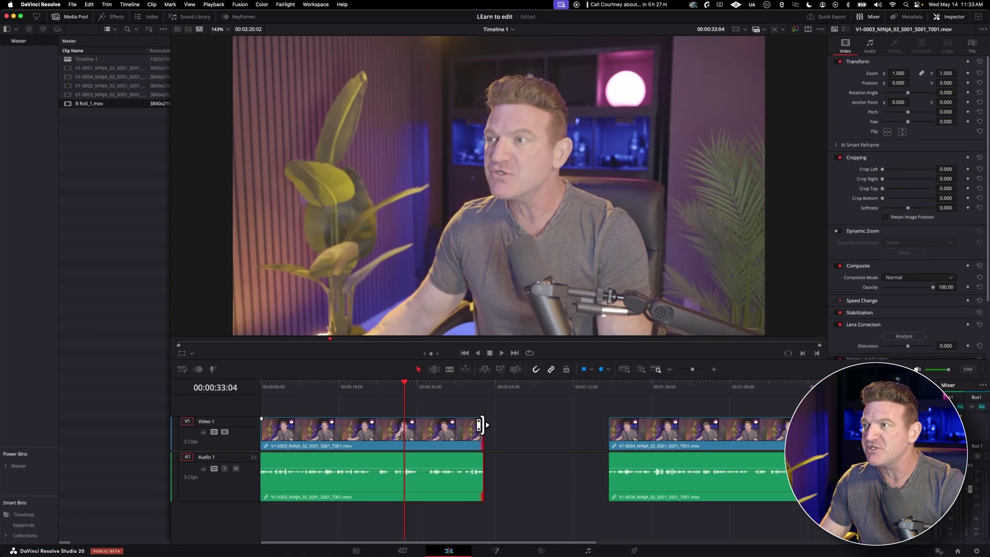
{"action": "left_click_drag", "start_coordinate": [480, 425], "coordinate": [445, 432]}
Slide V1-0004 left against V1-0003 and roll the edit point earlier.
{"action": "left_click_drag", "start_coordinate": [634, 436], "coordinate": [466, 436]}
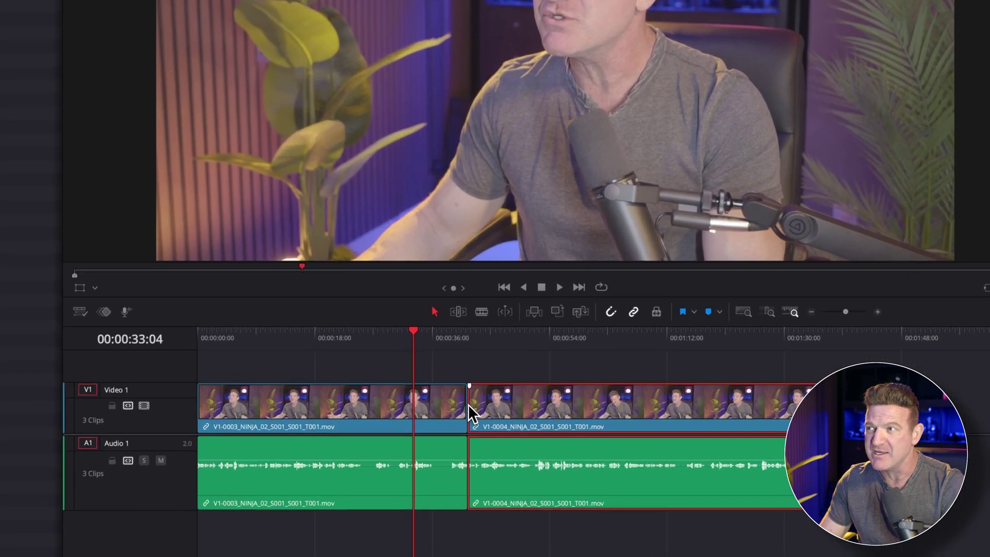
{"action": "left_click", "coordinate": [441, 432]}
{"action": "left_click_drag", "start_coordinate": [468, 403], "coordinate": [426, 404]}
{"action": "left_click", "coordinate": [594, 408]}
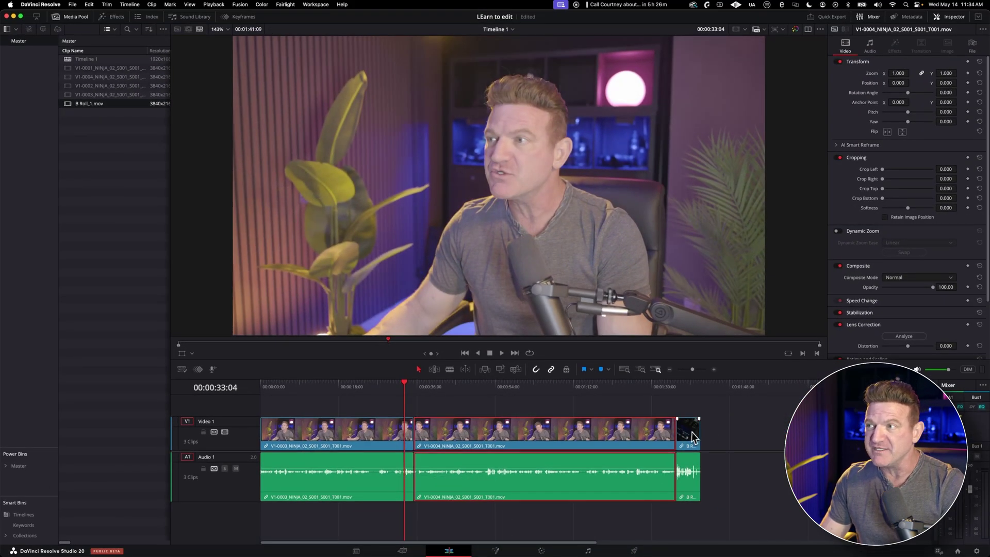
Position B Roll_1 on Video 2 near 00:00:33 and play back that section.
{"action": "left_click_drag", "start_coordinate": [694, 437], "coordinate": [686, 407]}
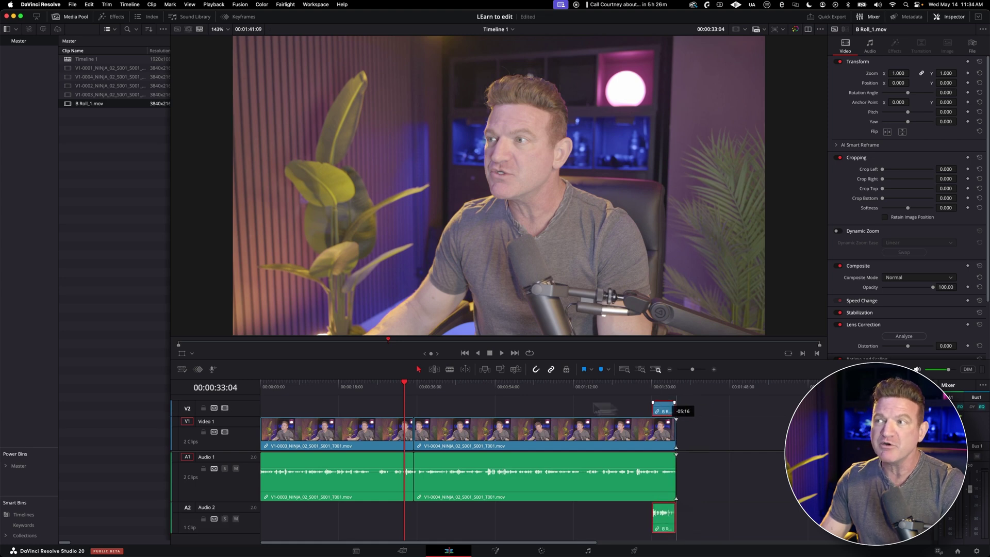
{"action": "left_click_drag", "start_coordinate": [666, 407], "coordinate": [401, 395]}
{"action": "left_click", "coordinate": [417, 387]}
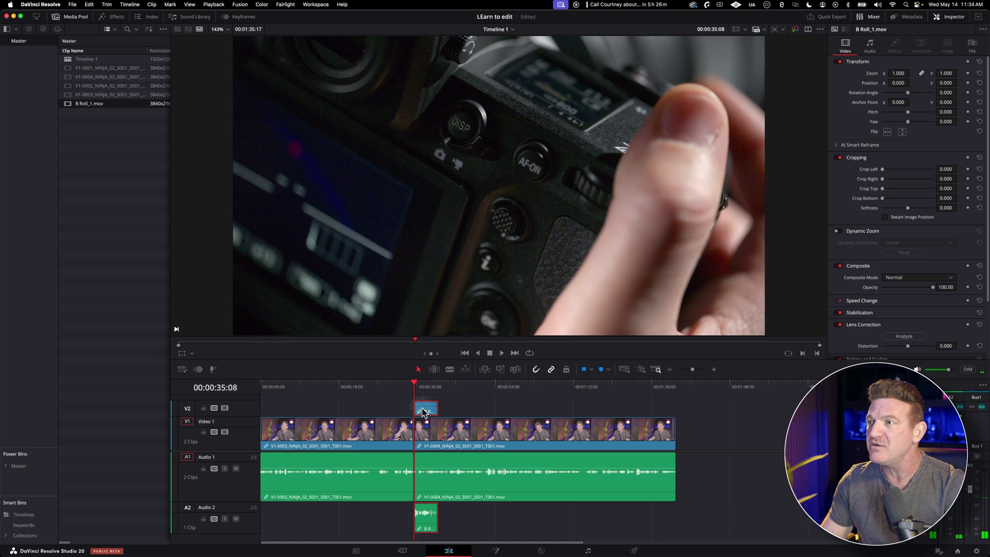
{"action": "key", "text": "space"}
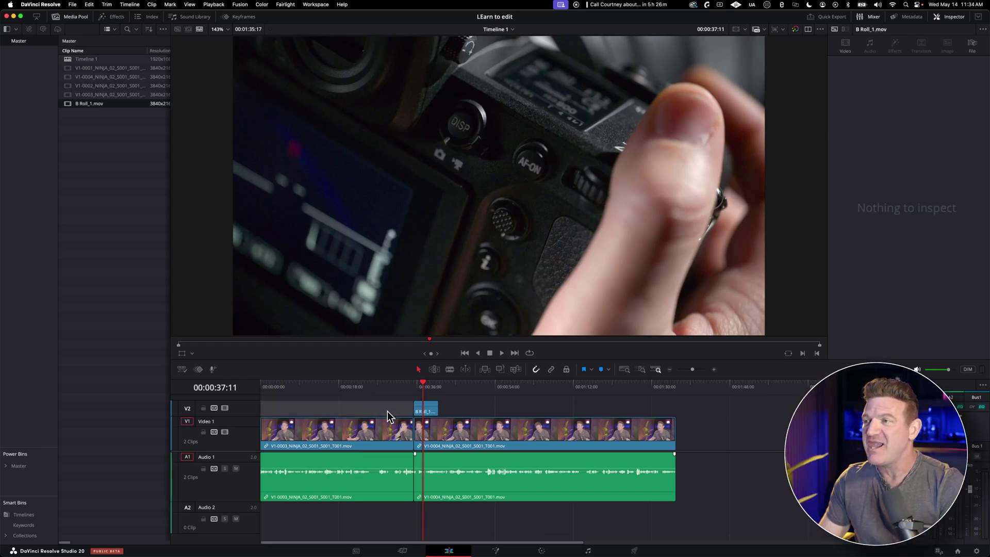
Import Duffmusiq - Chains.mp3 from Finder into the Media Pool.
{"action": "key", "text": "super+Tab"}
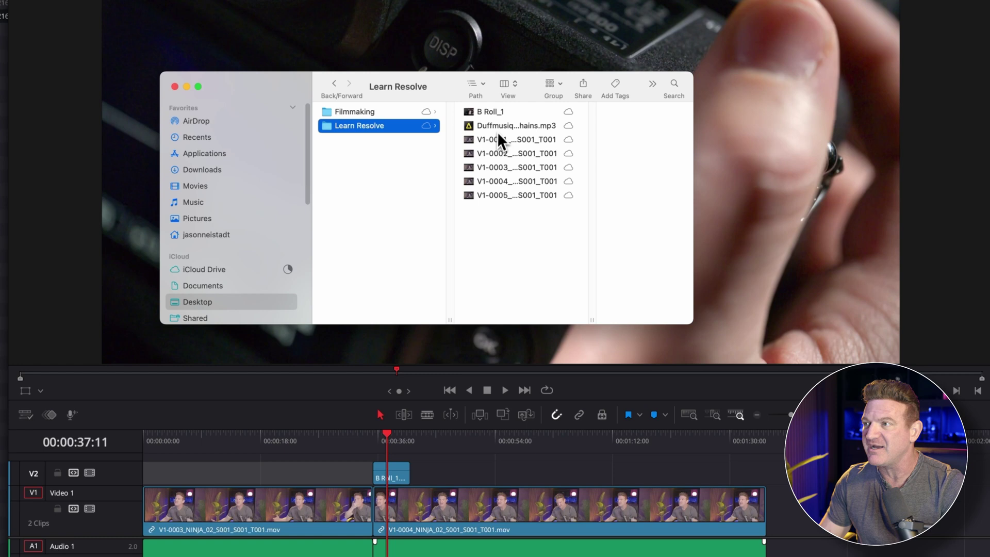
{"action": "left_click_drag", "start_coordinate": [497, 133], "coordinate": [0, 92]}
{"action": "left_click_drag", "start_coordinate": [141, 147], "coordinate": [118, 158]}
{"action": "key", "text": "super+Tab"}
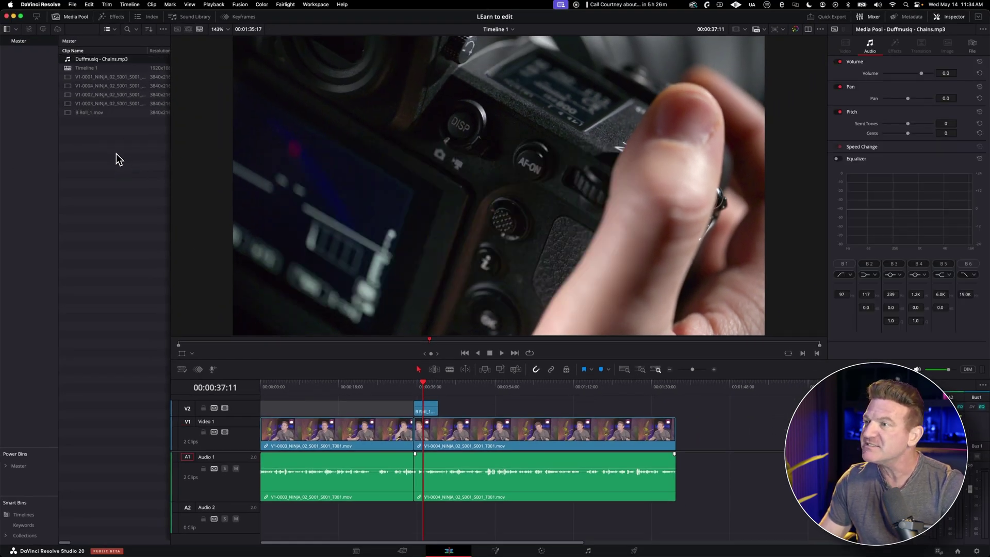
Preview the Chains.mp3 track and lay it on Audio 2 at 00:00:00.
{"action": "double_click", "coordinate": [67, 59]}
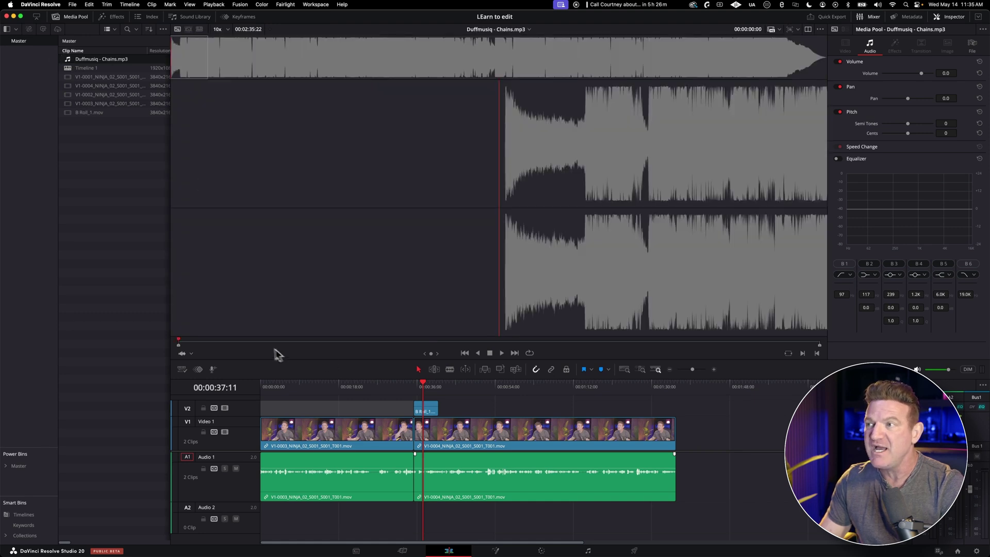
{"action": "left_click_drag", "start_coordinate": [269, 347], "coordinate": [336, 347]}
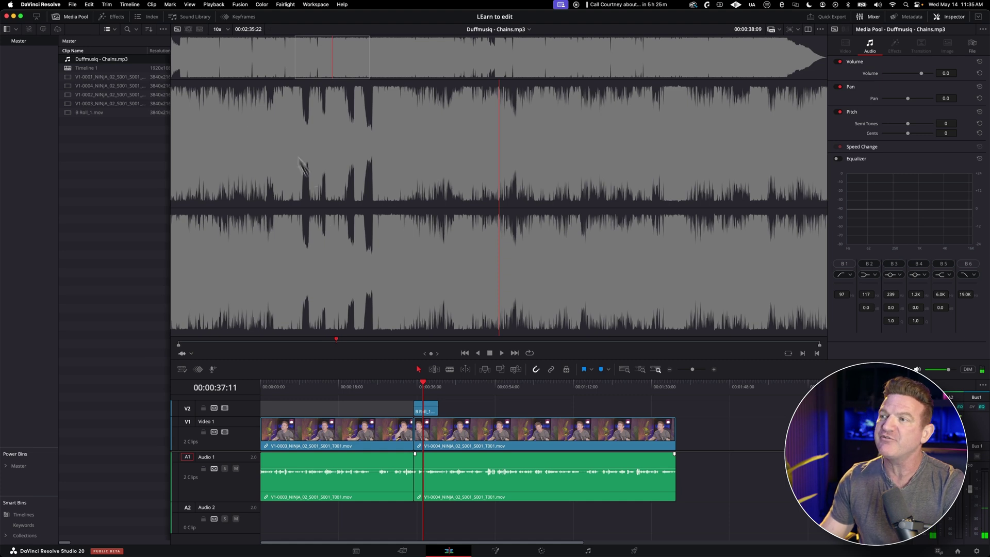
{"action": "left_click_drag", "start_coordinate": [319, 200], "coordinate": [268, 518]}
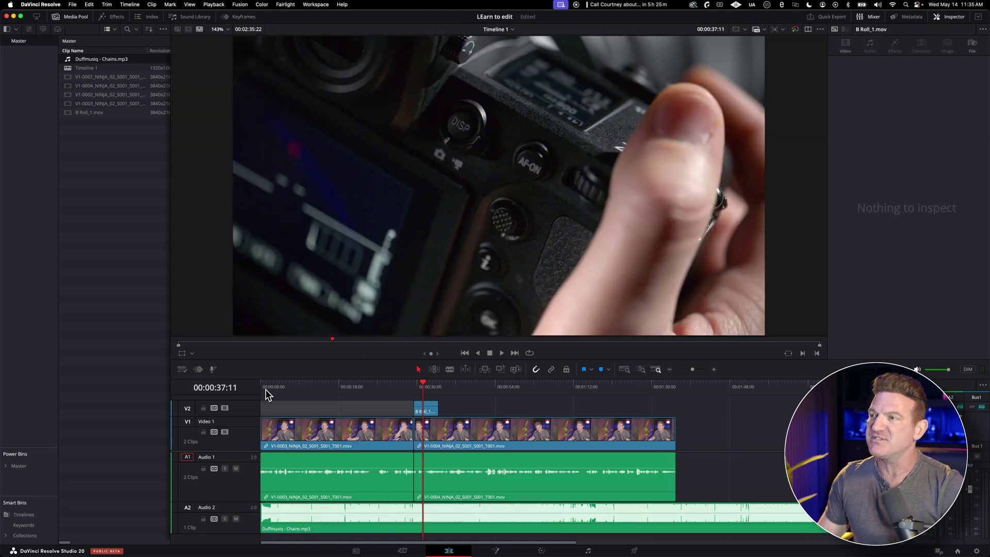
Play the edit from the start, then shrink the Audio 1 track height.
{"action": "key", "text": "Home"}
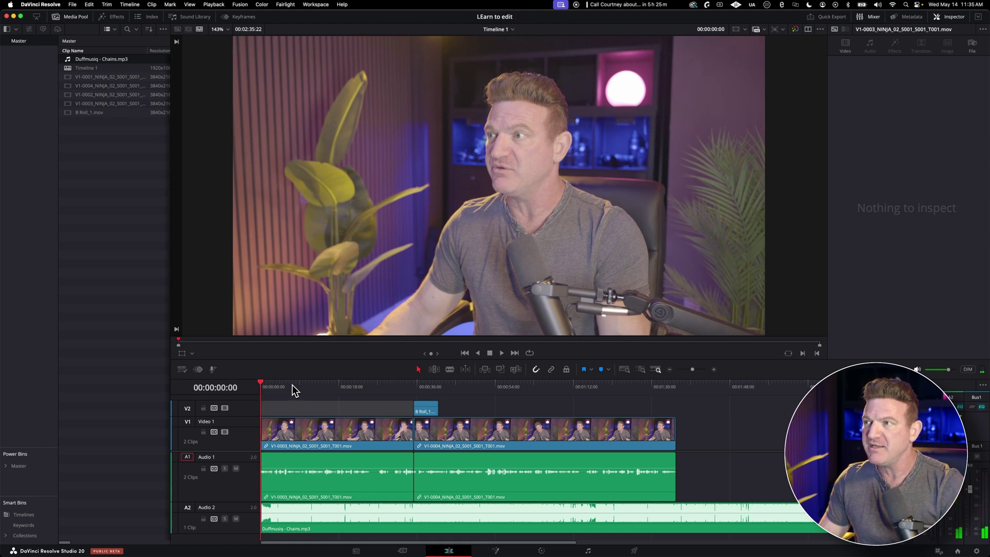
{"action": "key", "text": "space"}
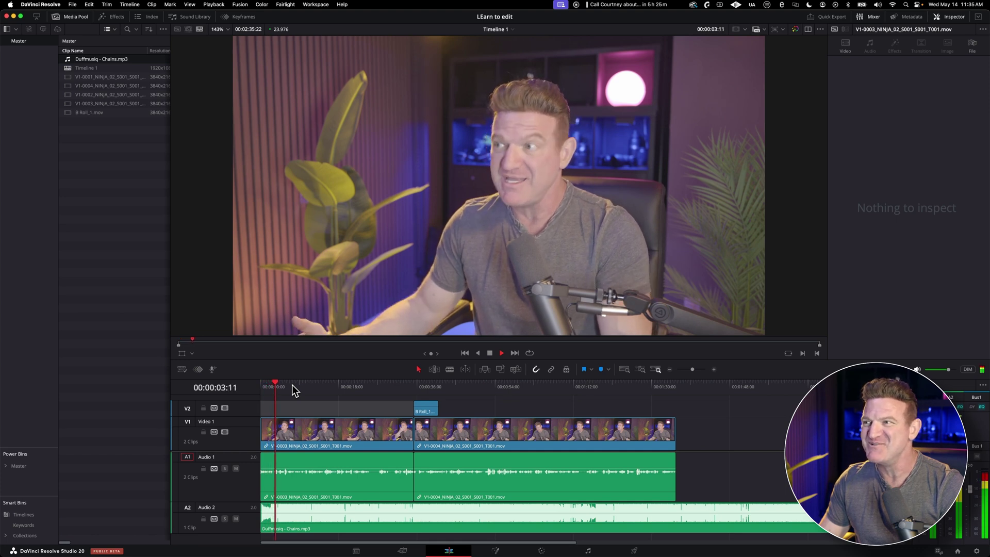
{"action": "key", "text": "space"}
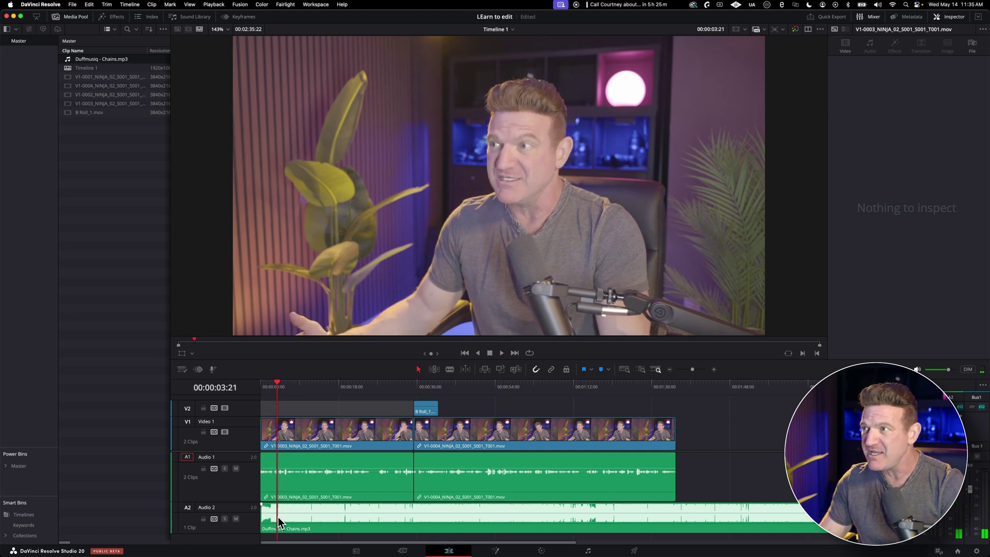
{"action": "scroll", "coordinate": [280, 516], "scroll_direction": "up", "scroll_amount": 5}
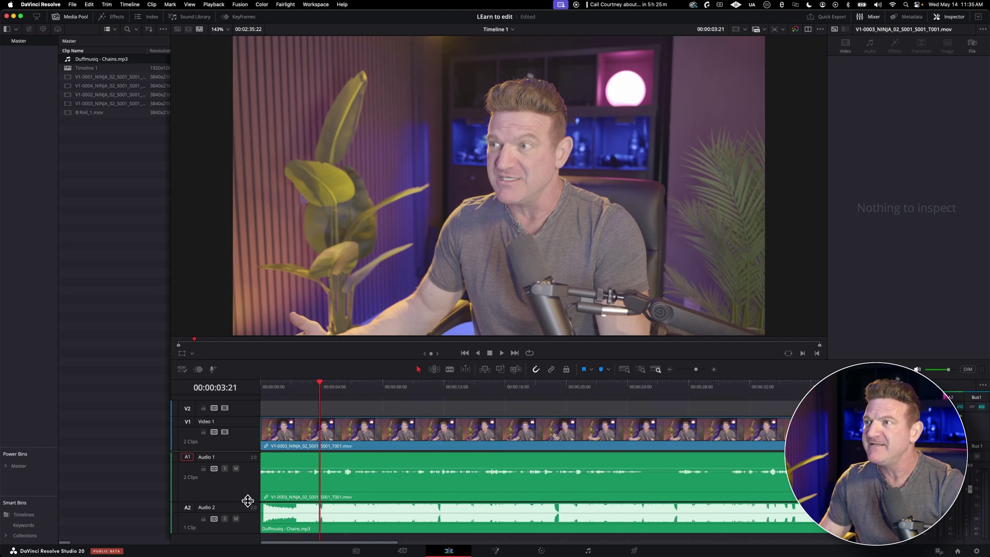
{"action": "left_click_drag", "start_coordinate": [248, 500], "coordinate": [243, 534]}
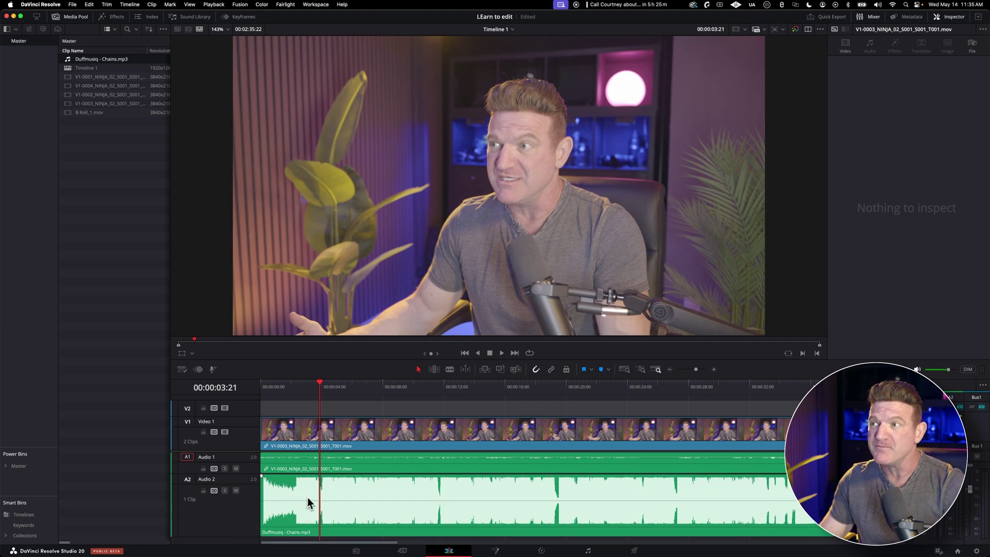
Drag the music's volume line down to about -15 dB and replay from the start.
{"action": "left_click_drag", "start_coordinate": [311, 500], "coordinate": [311, 487]}
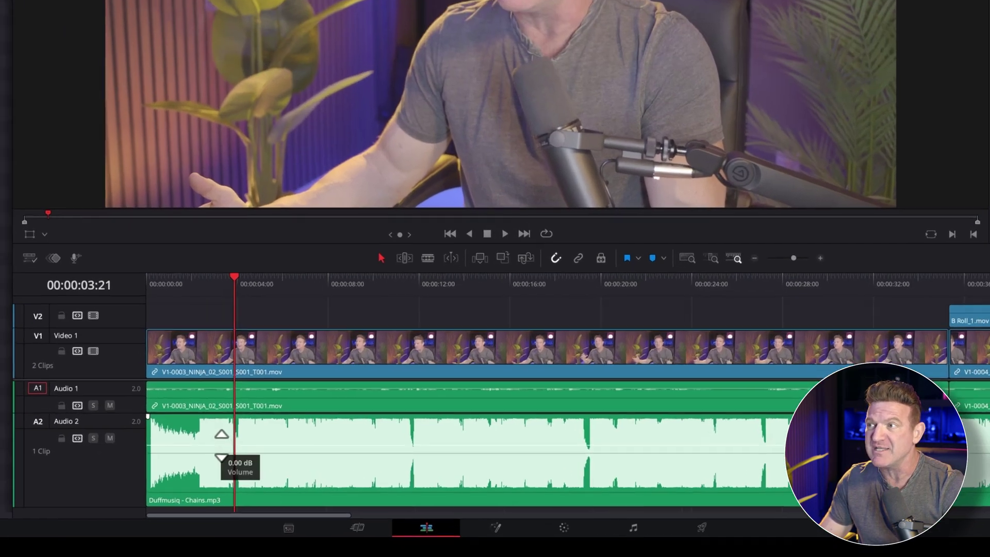
{"action": "left_click_drag", "start_coordinate": [220, 432], "coordinate": [217, 452]}
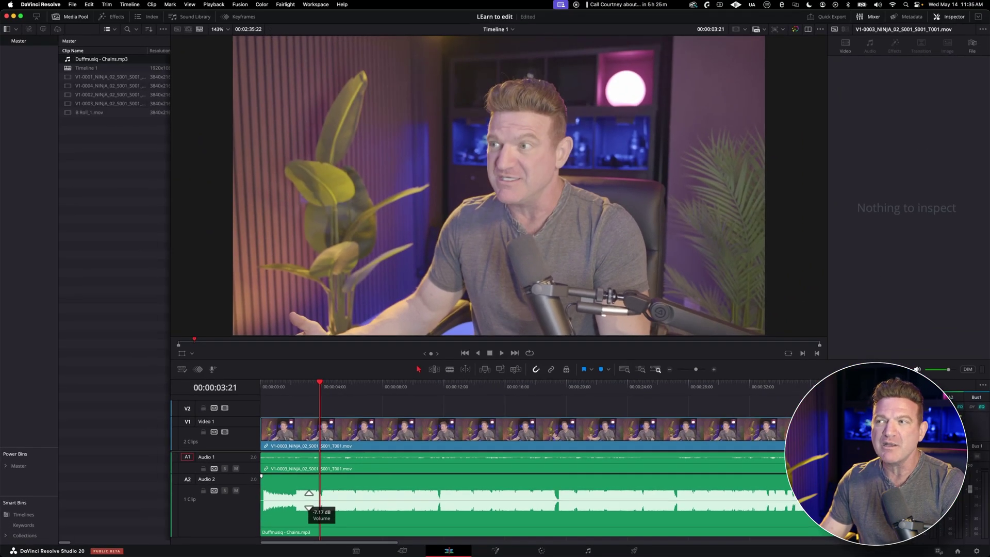
{"action": "left_click_drag", "start_coordinate": [309, 500], "coordinate": [305, 520]}
{"action": "key", "text": "Home"}
{"action": "key", "text": "space"}
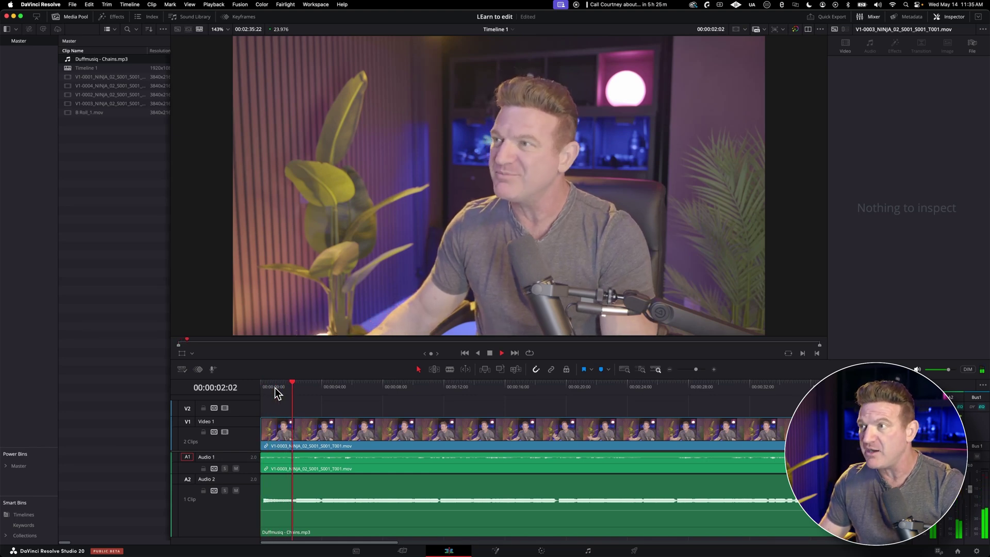
Fade the Chains.mp3 music in over about the first four seconds.
{"action": "key", "text": "space"}
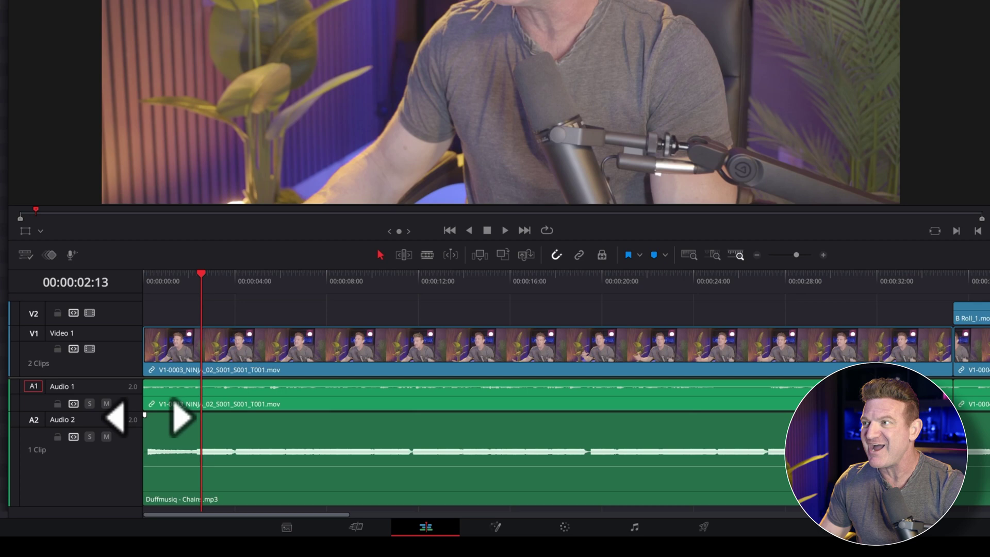
{"action": "left_click", "coordinate": [146, 417]}
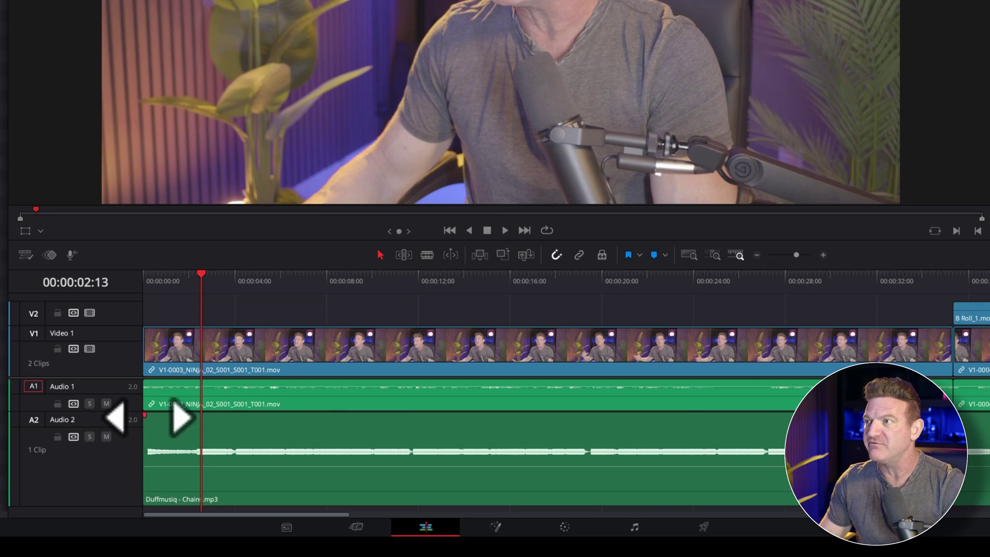
{"action": "left_click_drag", "start_coordinate": [148, 417], "coordinate": [254, 419]}
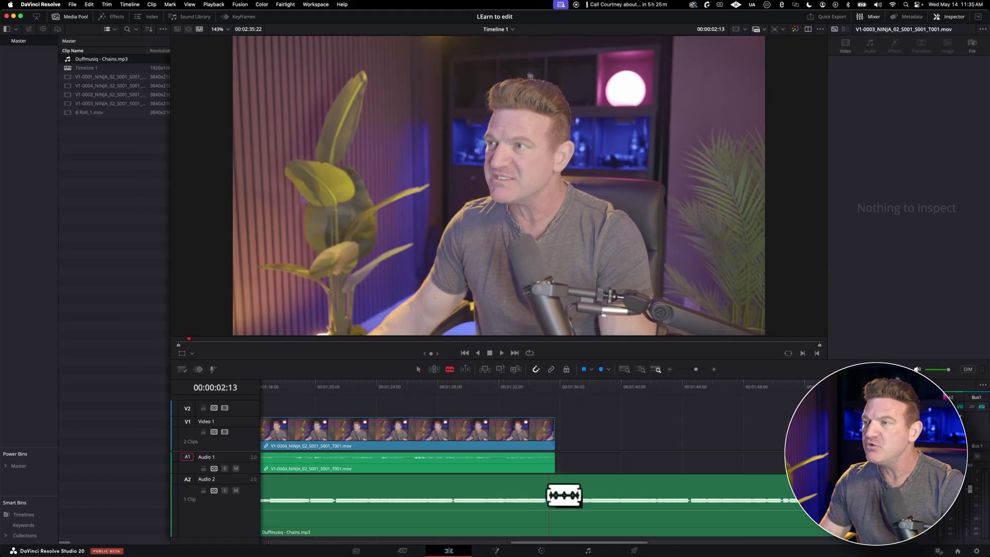
Cut the music where the video ends, delete the leftover, and add a fade-out.
{"action": "left_click", "coordinate": [555, 495]}
{"action": "key", "text": "a"}
{"action": "left_click", "coordinate": [584, 497]}
{"action": "key", "text": "Delete"}
{"action": "left_click_drag", "start_coordinate": [554, 476], "coordinate": [503, 477]}
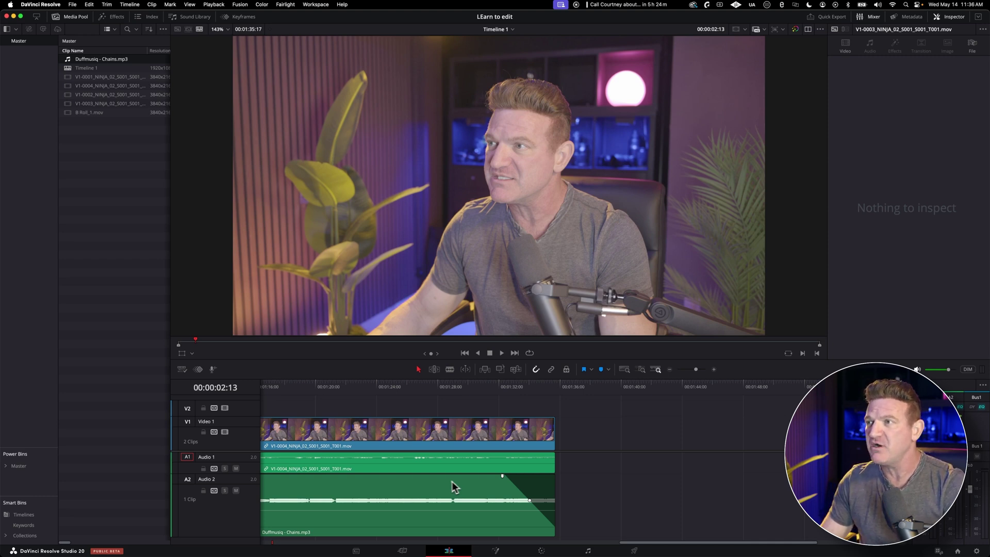
Select Chains.mp3 and add four volume keyframes, two early and two later in the music.
{"action": "scroll", "coordinate": [444, 482], "scroll_direction": "left", "scroll_amount": 10}
{"action": "scroll", "coordinate": [441, 481], "scroll_direction": "left", "scroll_amount": 5}
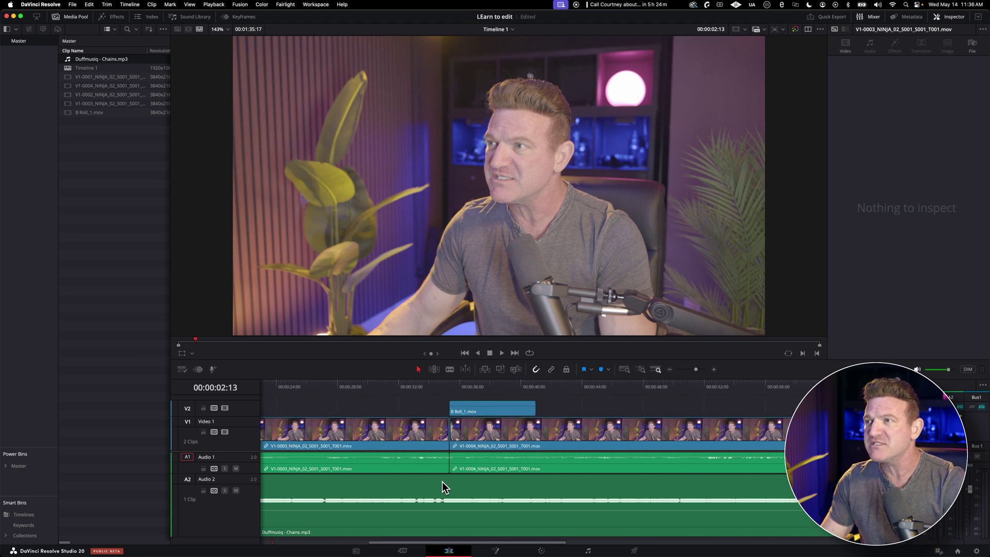
{"action": "left_click", "coordinate": [441, 497]}
{"action": "scroll", "coordinate": [439, 508], "scroll_direction": "up", "scroll_amount": 3}
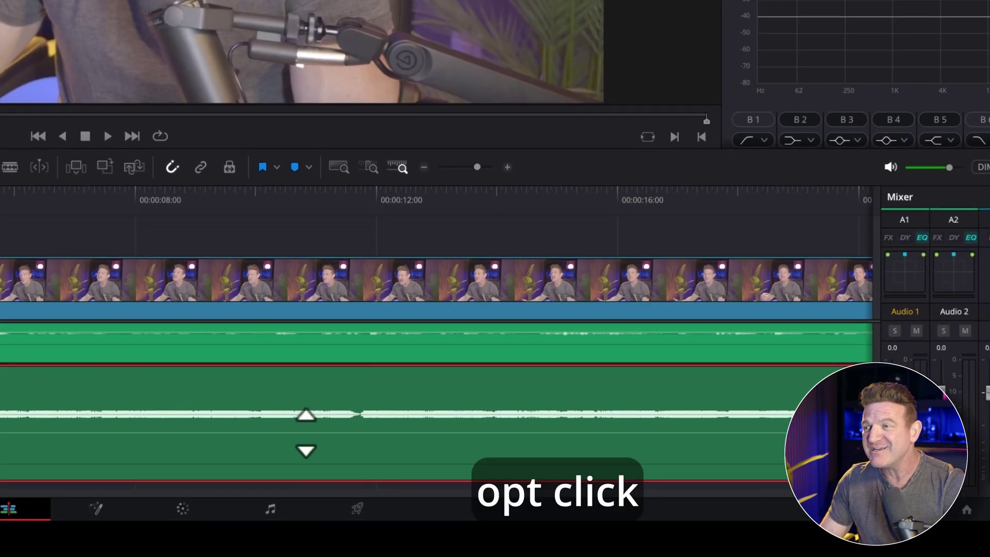
{"action": "left_click", "coordinate": [305, 433], "text": "alt"}
{"action": "left_click", "coordinate": [264, 433], "text": "alt"}
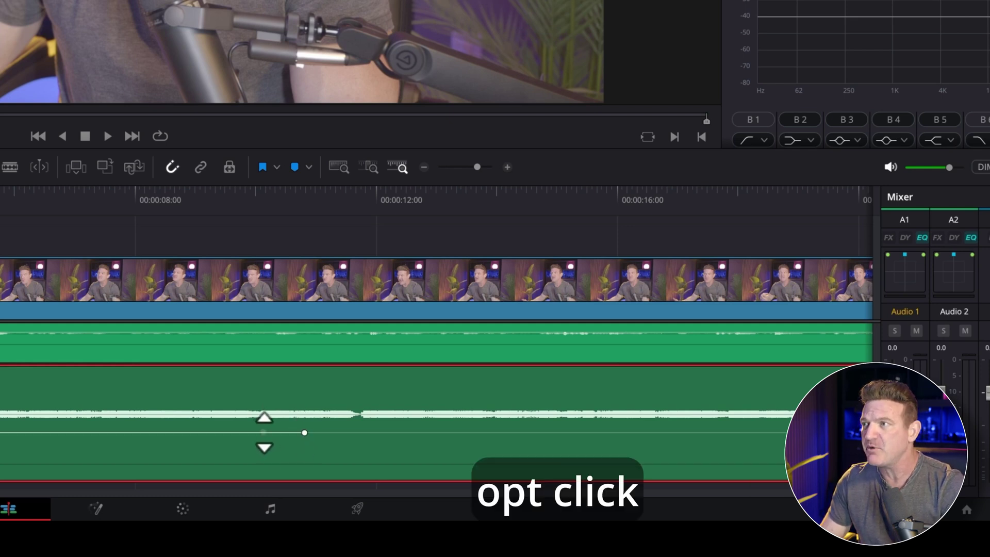
{"action": "left_click", "coordinate": [567, 433], "text": "alt"}
{"action": "left_click", "coordinate": [593, 433], "text": "alt"}
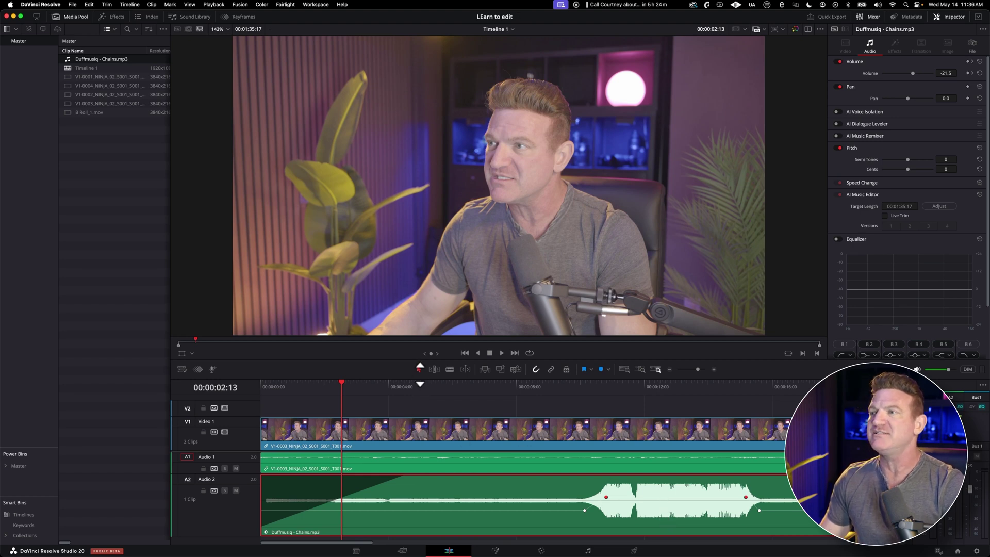
Enlarge the timeline and effects library, then drop a Text+ title onto Video 2 at the start.
{"action": "left_click_drag", "start_coordinate": [423, 359], "coordinate": [437, 264]}
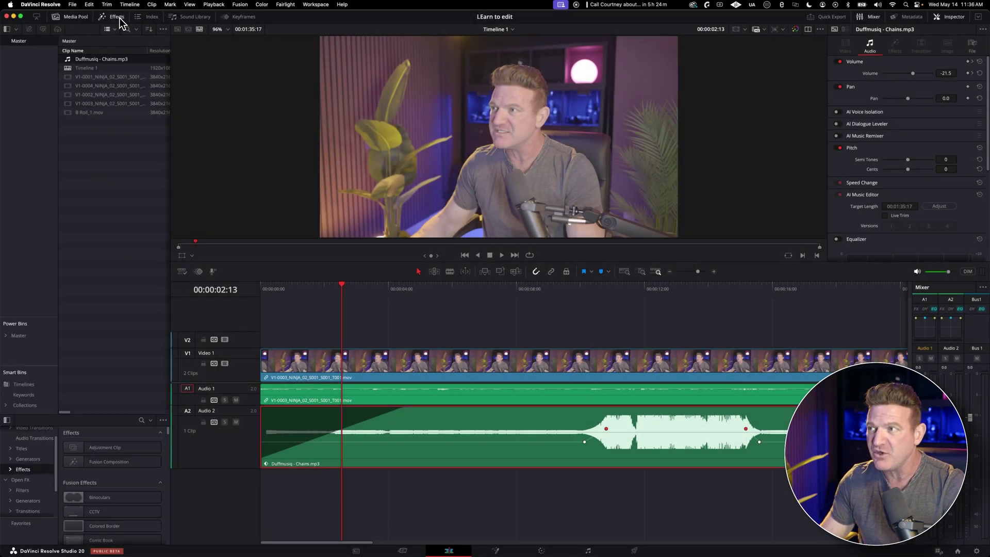
{"action": "left_click_drag", "start_coordinate": [81, 415], "coordinate": [88, 253]}
{"action": "left_click", "coordinate": [30, 300]}
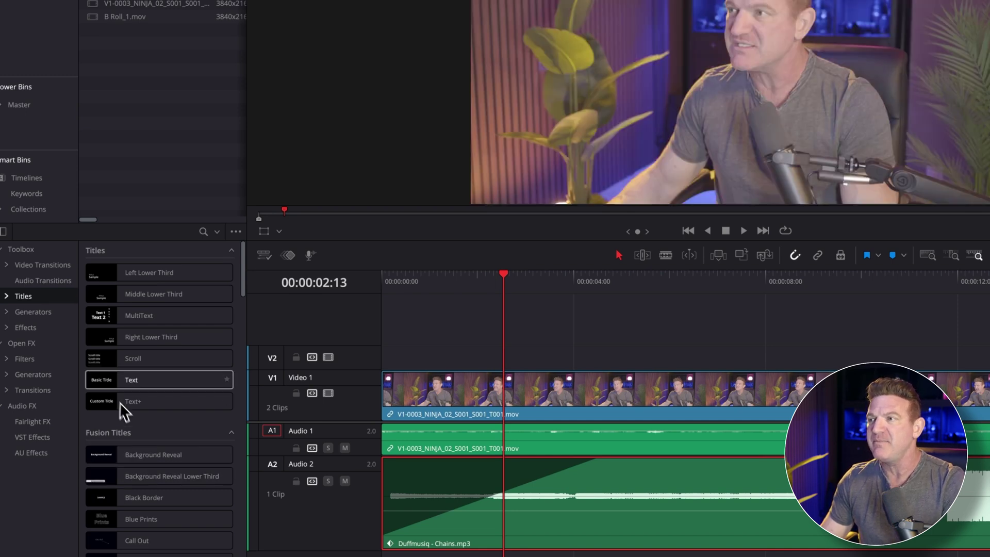
{"action": "left_click_drag", "start_coordinate": [88, 400], "coordinate": [372, 354]}
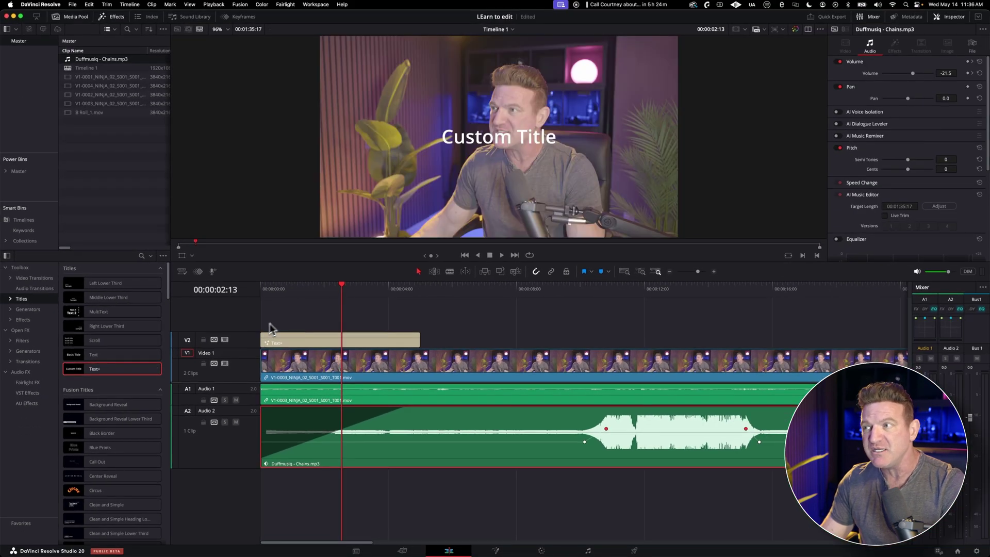
Zoom in on the timeline twice and play the title from the beginning.
{"action": "left_click", "coordinate": [296, 288]}
{"action": "key", "text": "super+equal"}
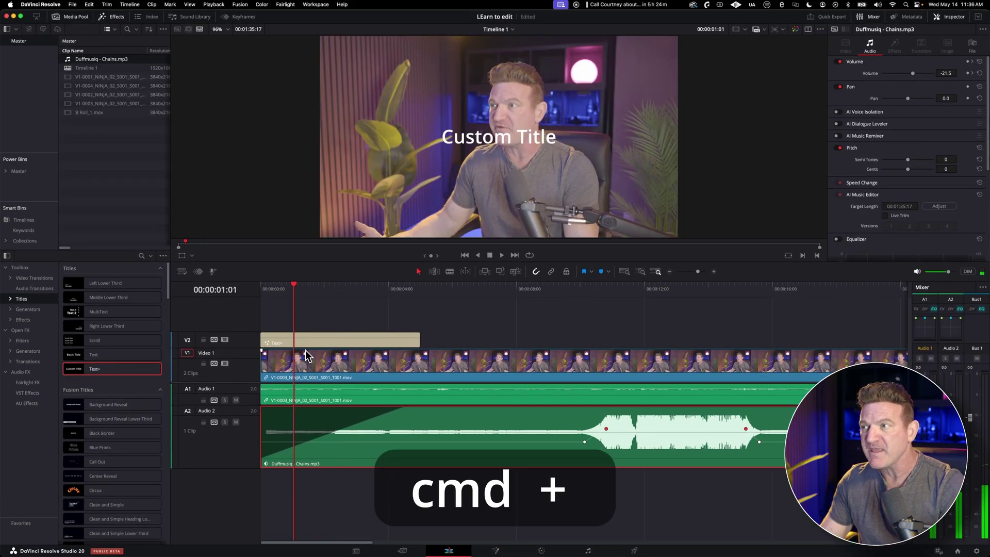
{"action": "key", "text": "super+equal"}
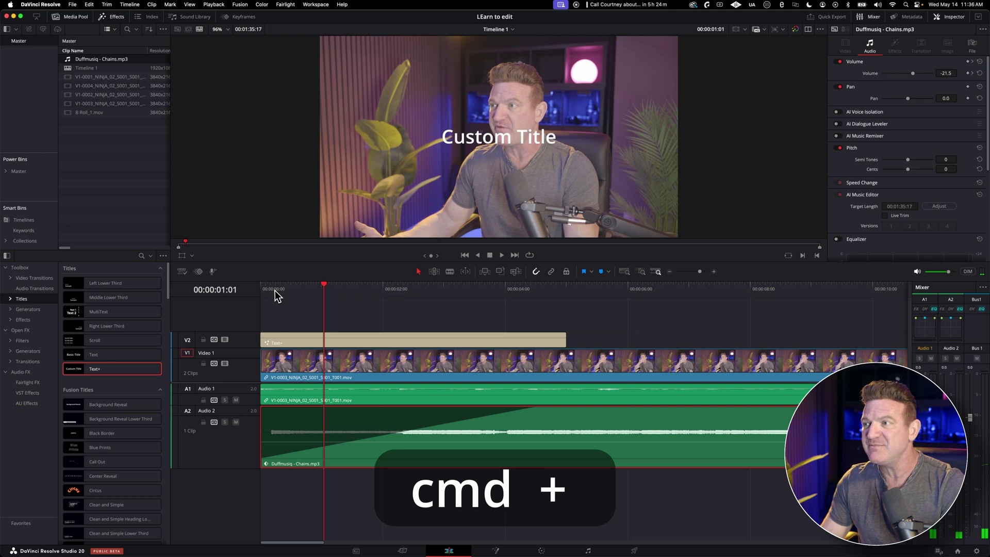
{"action": "key", "text": "Home"}
{"action": "key", "text": "space"}
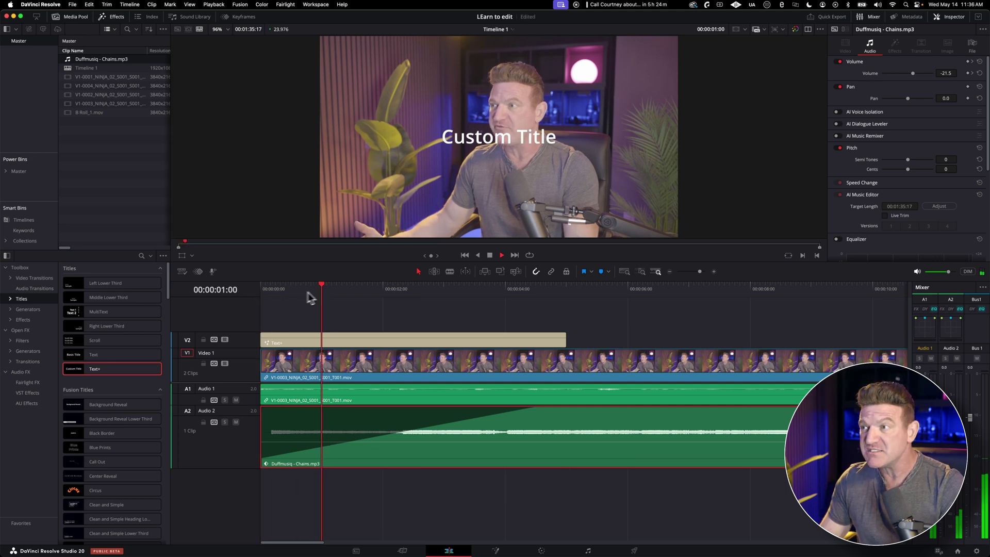
{"action": "key", "text": "space"}
Replace the Text+ title text with 'Tutorial Video'.
{"action": "left_click", "coordinate": [422, 342]}
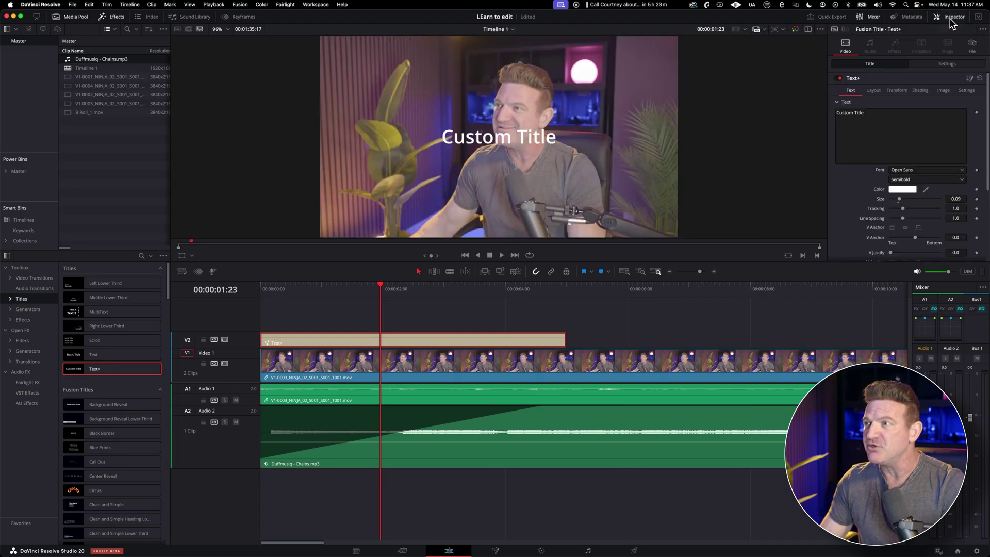
{"action": "triple_click", "coordinate": [835, 113]}
{"action": "type", "text": "Tutorial Vir"}
{"action": "key", "text": "BackSpace"}
{"action": "type", "text": "deo"}
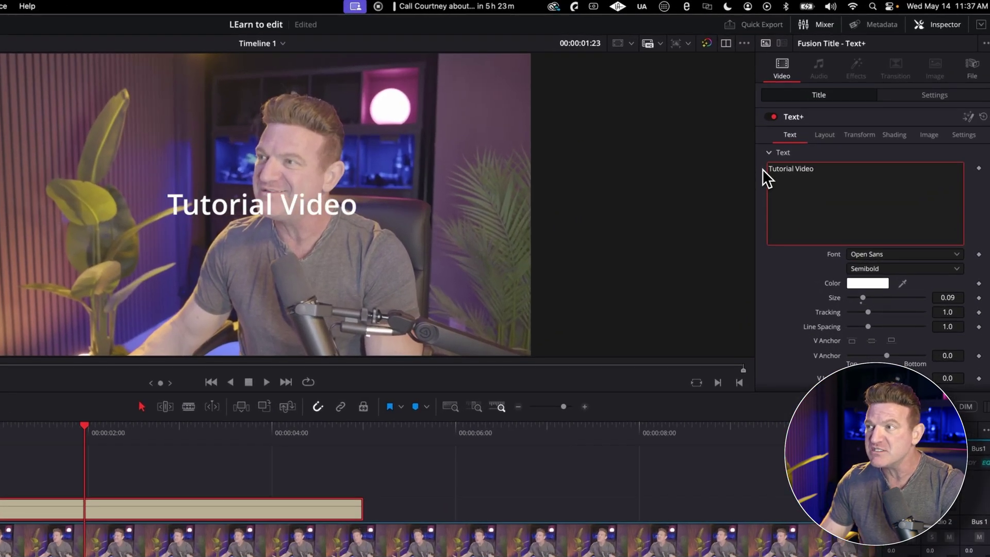
Colour the title pink and set its font to Reprise Title Std.
{"action": "left_click", "coordinate": [876, 285]}
{"action": "left_click", "coordinate": [796, 311]}
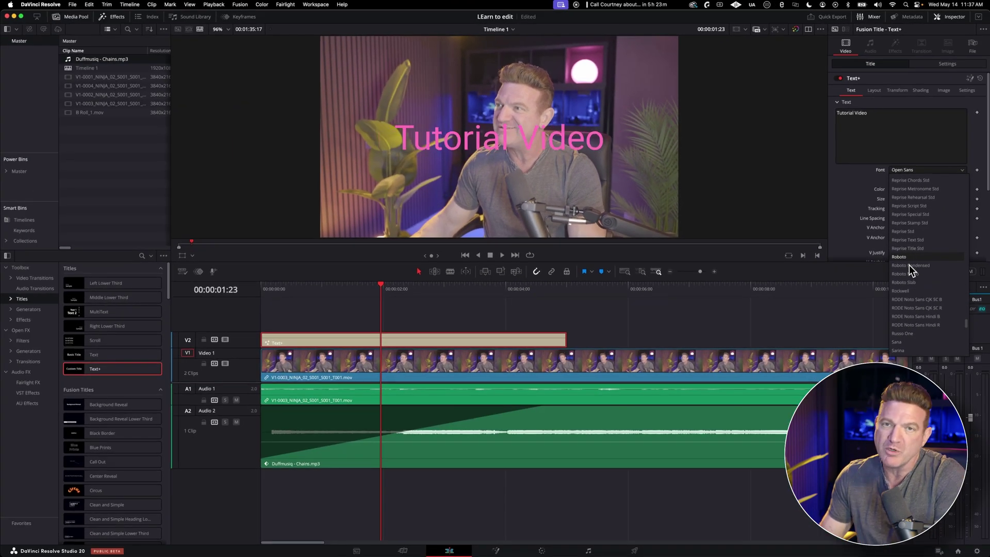
{"action": "left_click", "coordinate": [909, 249]}
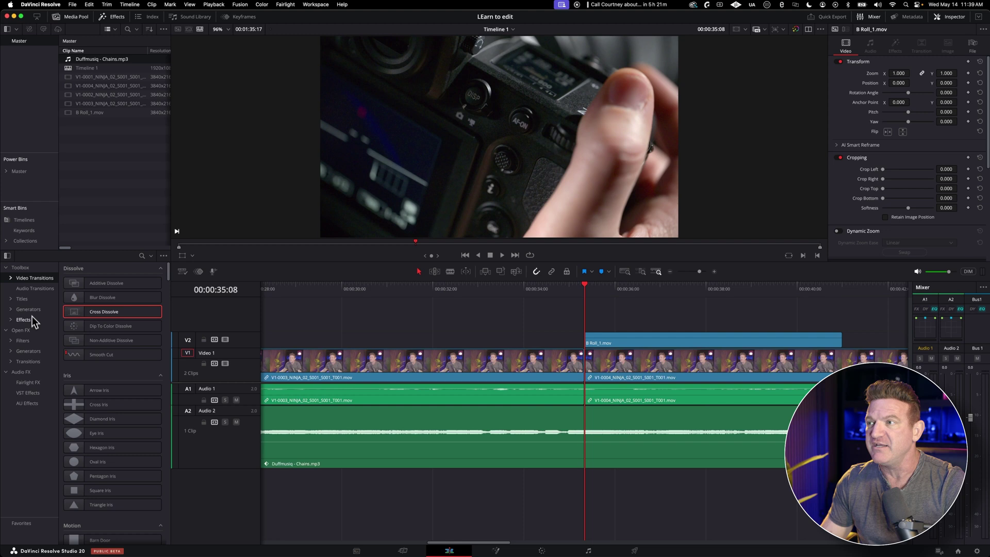
Add an Eye Iris transition to the start of B Roll, preview it, and move the clip later.
{"action": "left_click", "coordinate": [29, 301]}
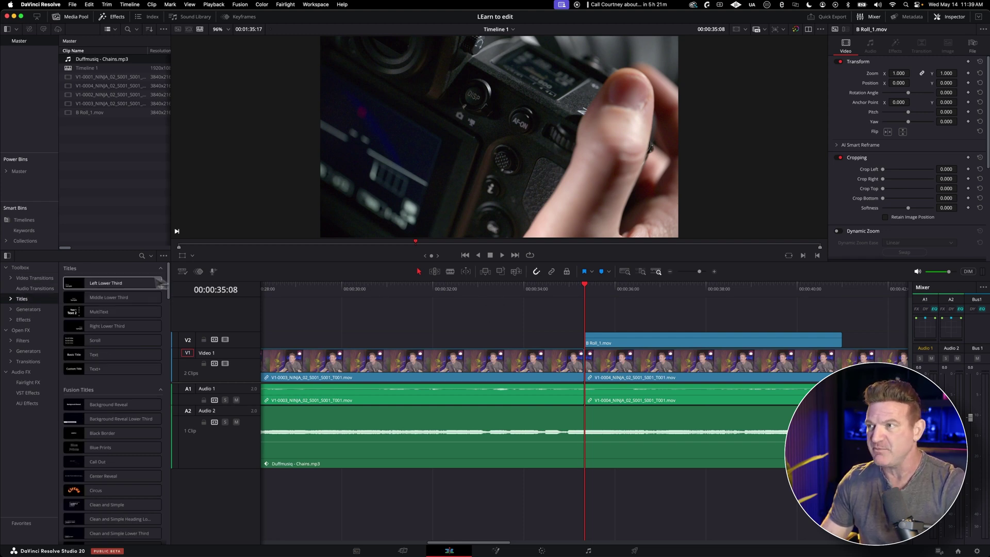
{"action": "left_click", "coordinate": [34, 279]}
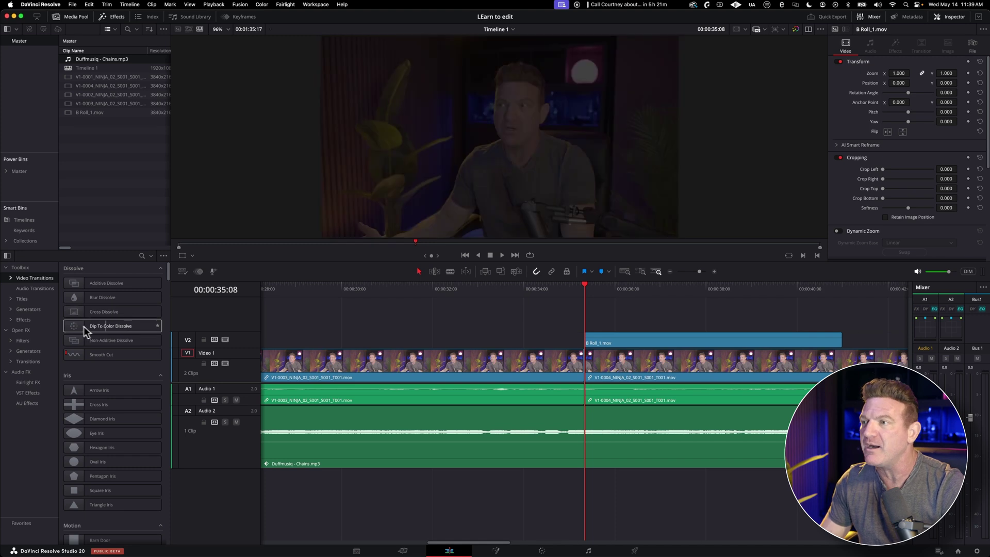
{"action": "left_click_drag", "start_coordinate": [77, 433], "coordinate": [608, 339]}
{"action": "key", "text": "space"}
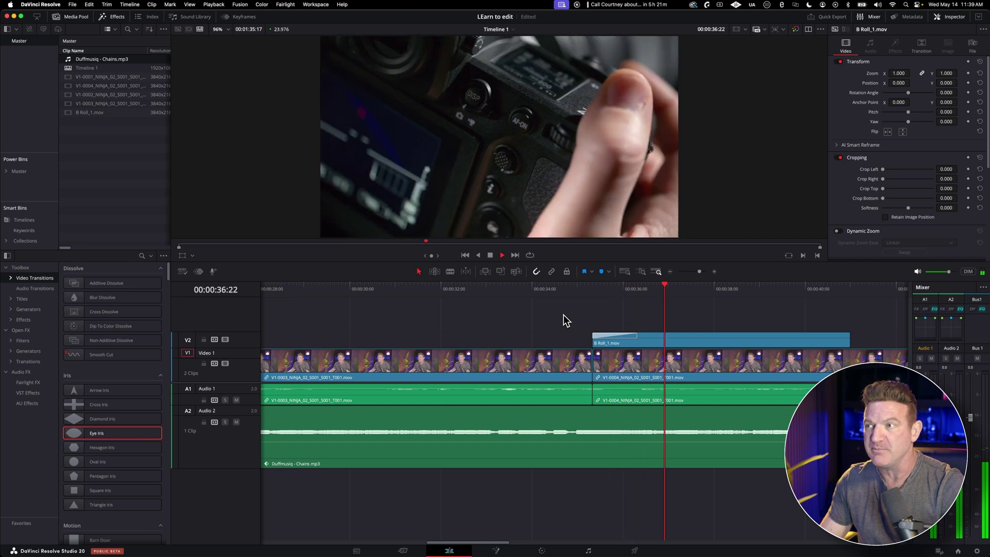
{"action": "key", "text": "space"}
{"action": "left_click_drag", "start_coordinate": [673, 341], "coordinate": [762, 344]}
Add a Cross Dissolve at the cut between the two talking-head clips and play it through.
{"action": "left_click", "coordinate": [592, 365]}
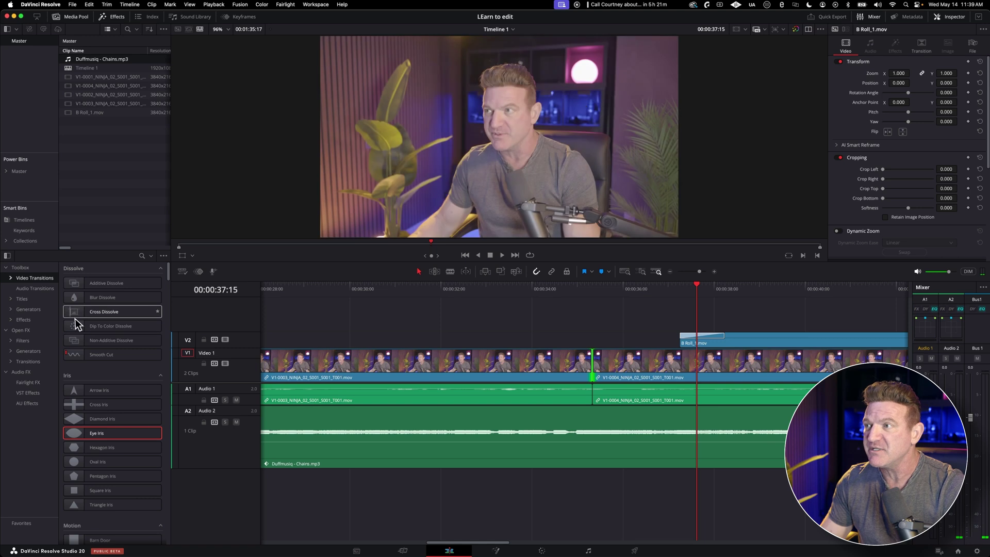
{"action": "left_click_drag", "start_coordinate": [75, 315], "coordinate": [589, 365]}
{"action": "left_click", "coordinate": [565, 293]}
{"action": "key", "text": "space"}
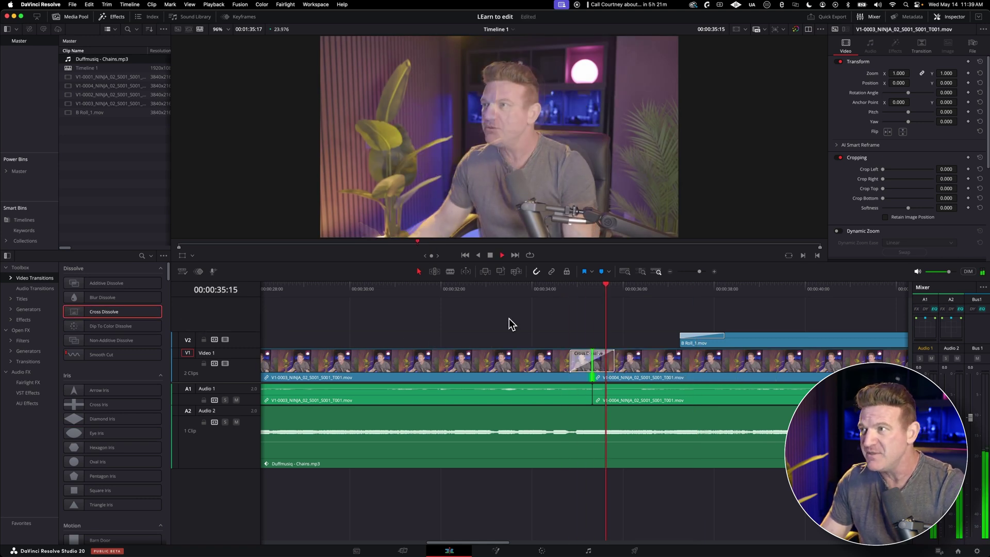
{"action": "key", "text": "space"}
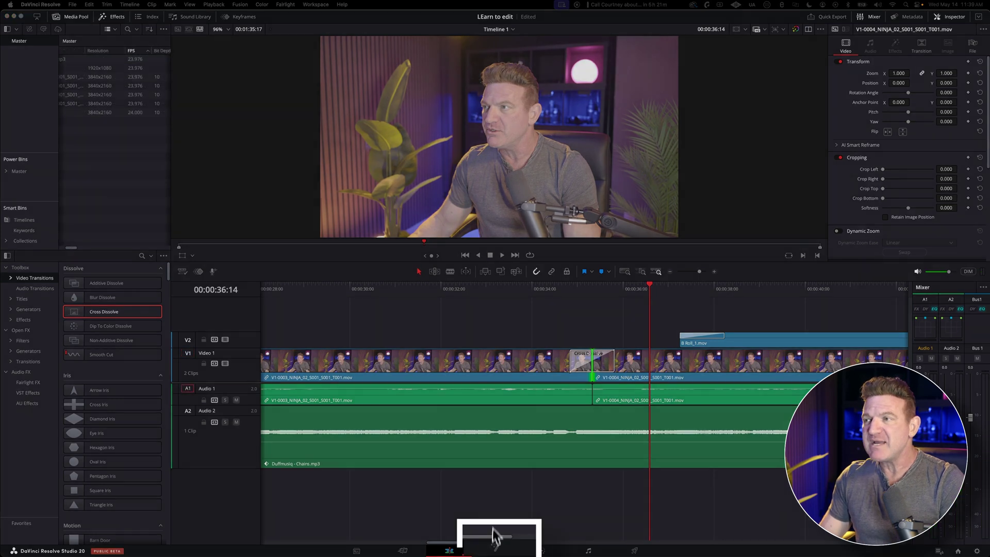
Switch to the Fusion page, then on to the Color page.
{"action": "left_click", "coordinate": [494, 549]}
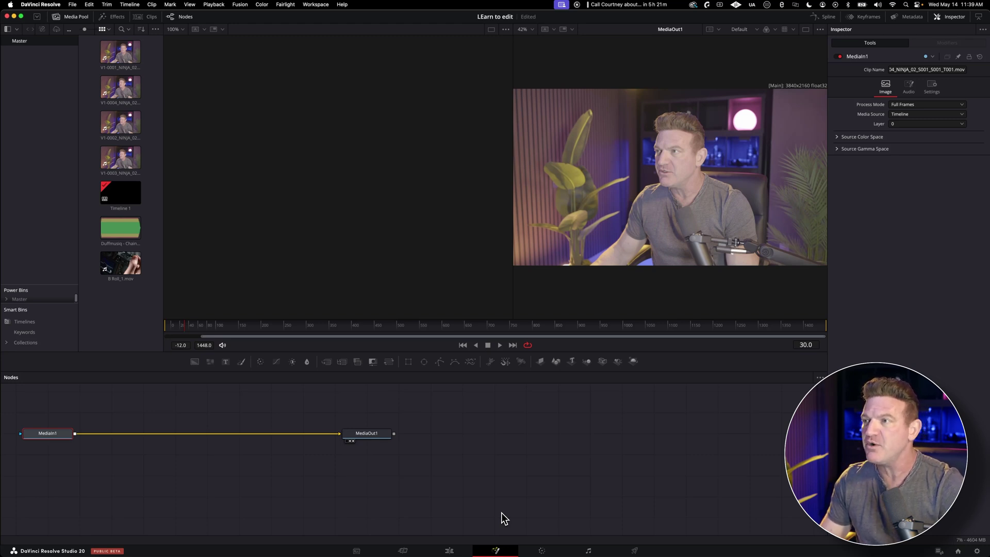
{"action": "left_click", "coordinate": [541, 550]}
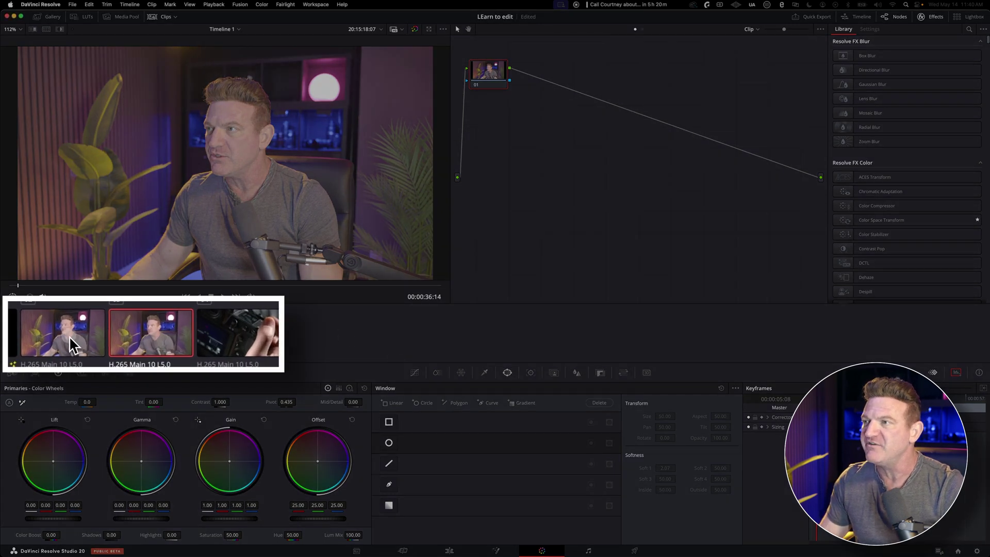
Select clip 02, set its Temp to -610 and raise Contrast to 1.306.
{"action": "left_click", "coordinate": [85, 335]}
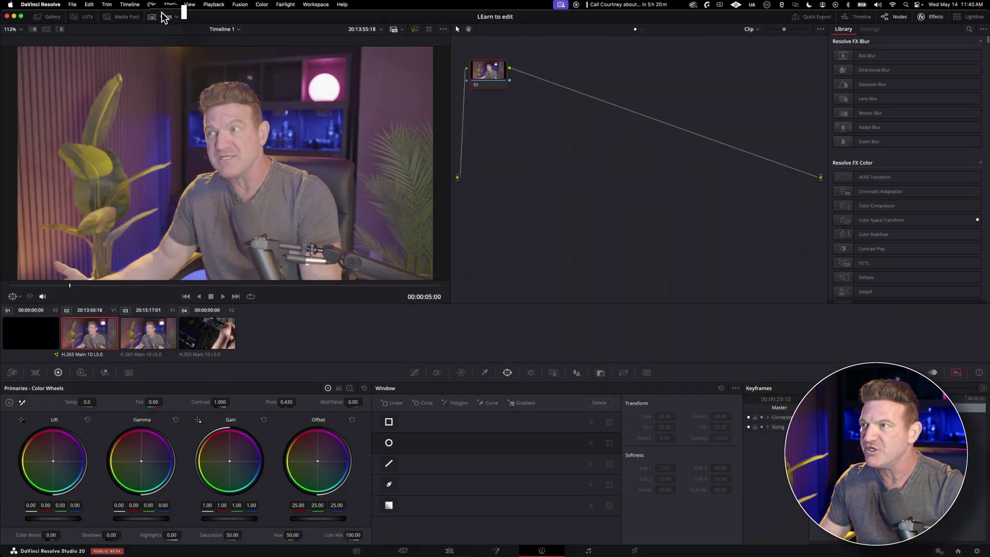
{"action": "left_click", "coordinate": [162, 17]}
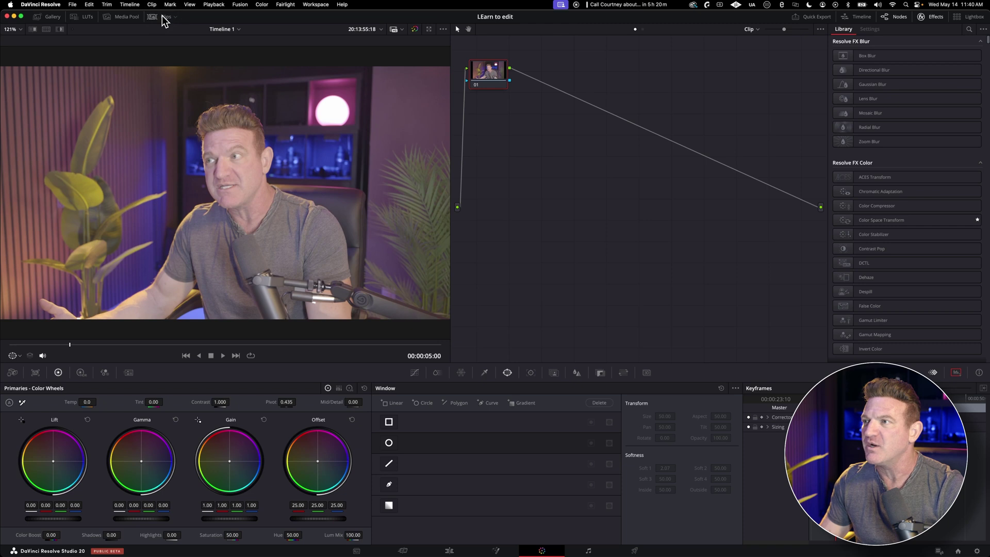
{"action": "left_click", "coordinate": [161, 16]}
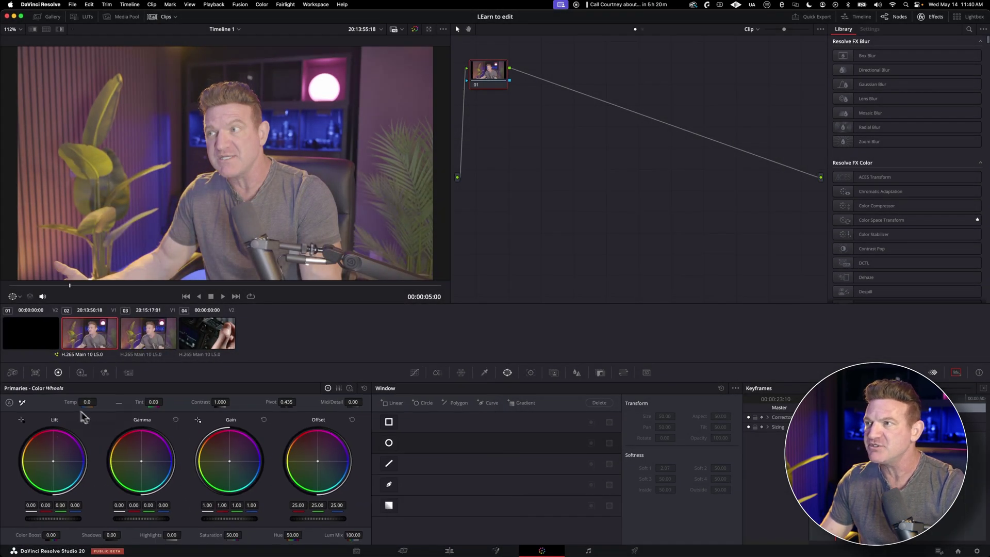
{"action": "left_click_drag", "start_coordinate": [78, 403], "coordinate": [88, 402]}
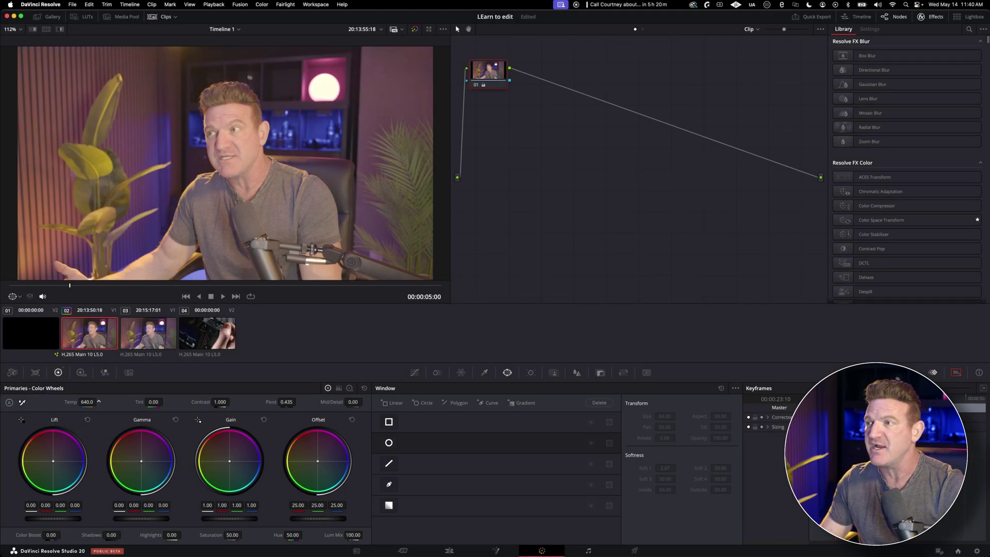
{"action": "left_click_drag", "start_coordinate": [99, 402], "coordinate": [95, 402]}
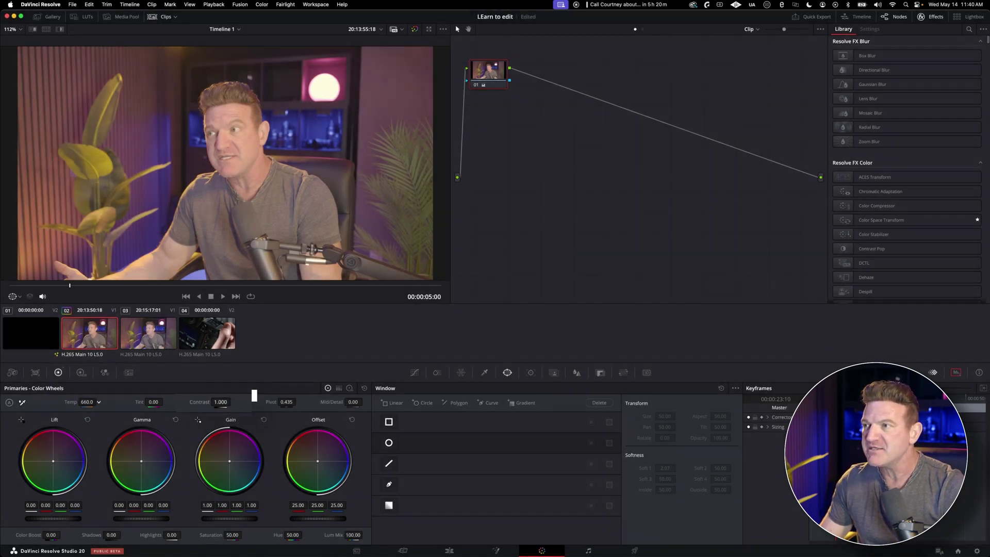
{"action": "left_click_drag", "start_coordinate": [225, 401], "coordinate": [232, 401]}
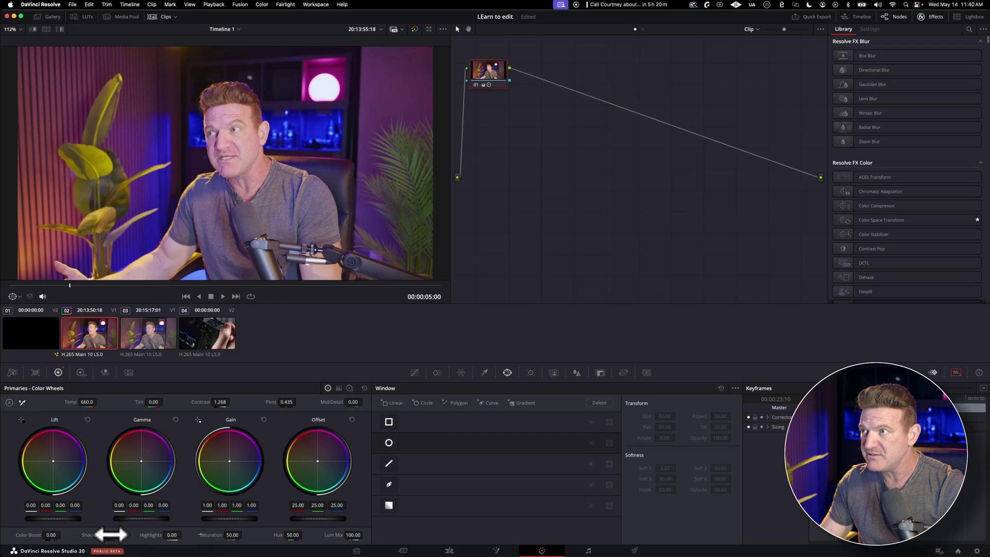
Raise Color Boost to 22 and bring Shadows back to -1.
{"action": "left_click_drag", "start_coordinate": [106, 535], "coordinate": [163, 535]}
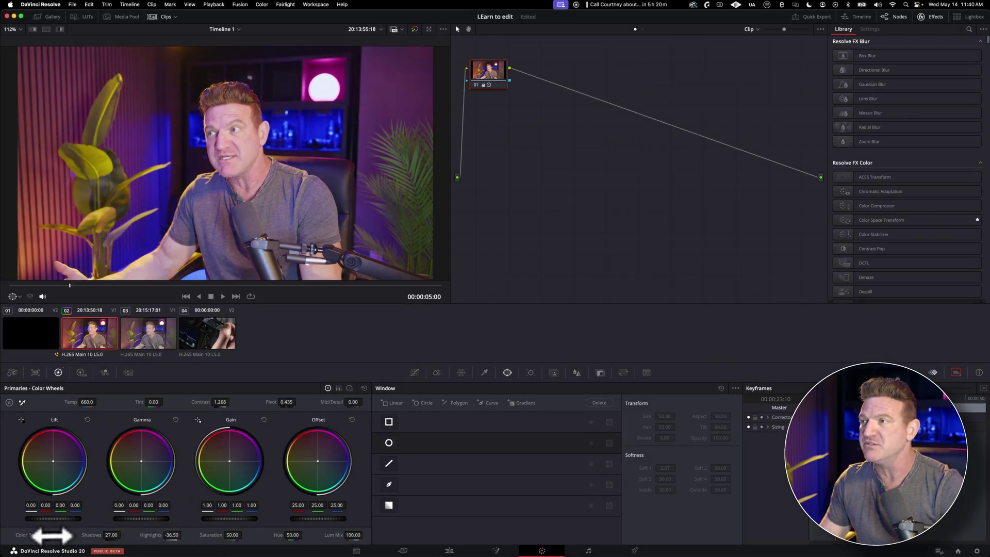
{"action": "left_click_drag", "start_coordinate": [40, 534], "coordinate": [62, 535]}
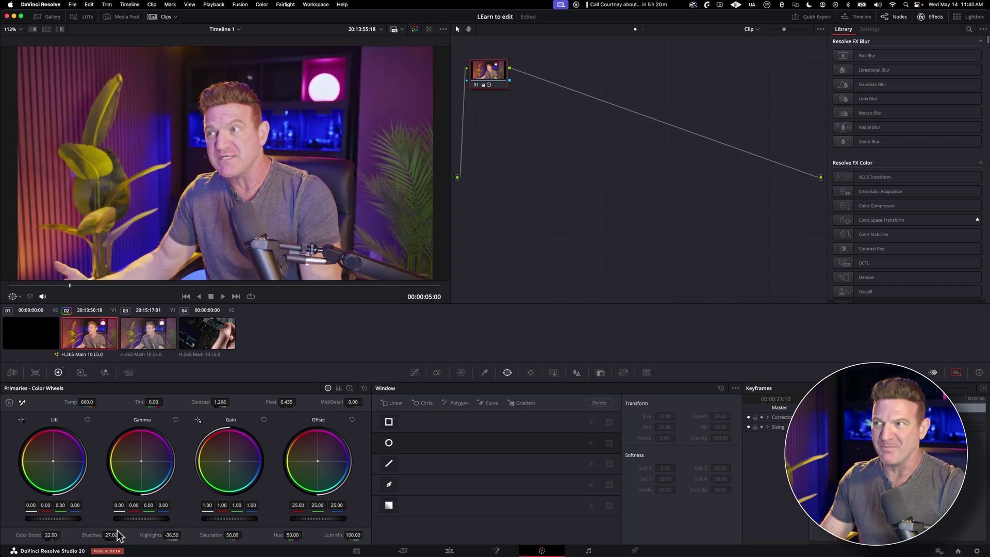
{"action": "left_click_drag", "start_coordinate": [123, 535], "coordinate": [119, 535]}
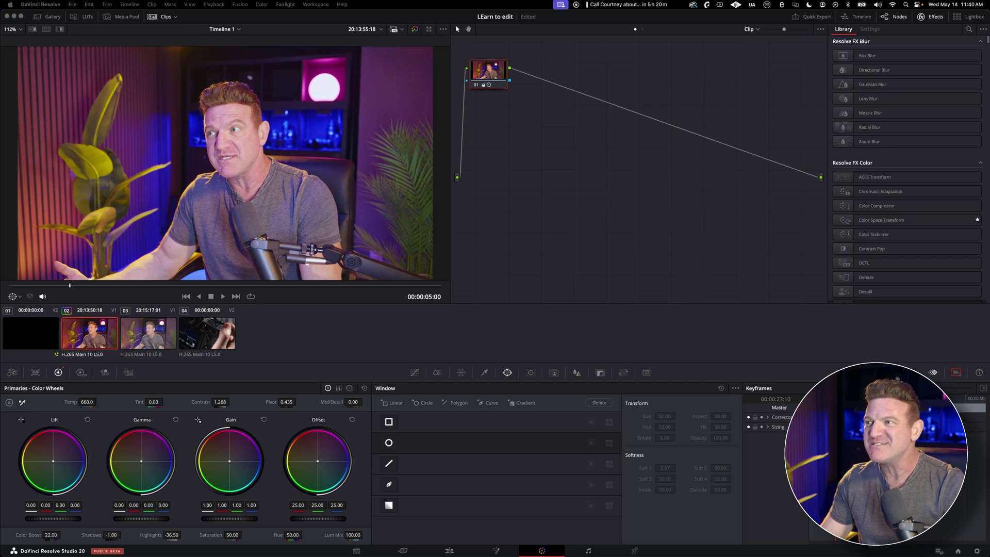
{"action": "key", "text": "super"}
{"action": "key", "text": "super+z"}
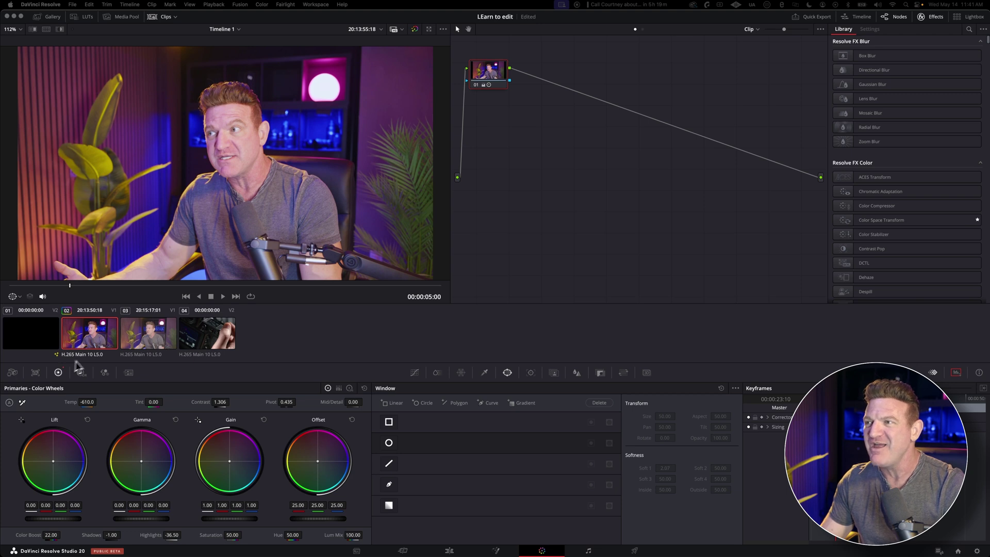
Compare clip 03's interview grade with ungraded B-roll clip 04, ending on clip 04.
{"action": "left_click", "coordinate": [146, 336]}
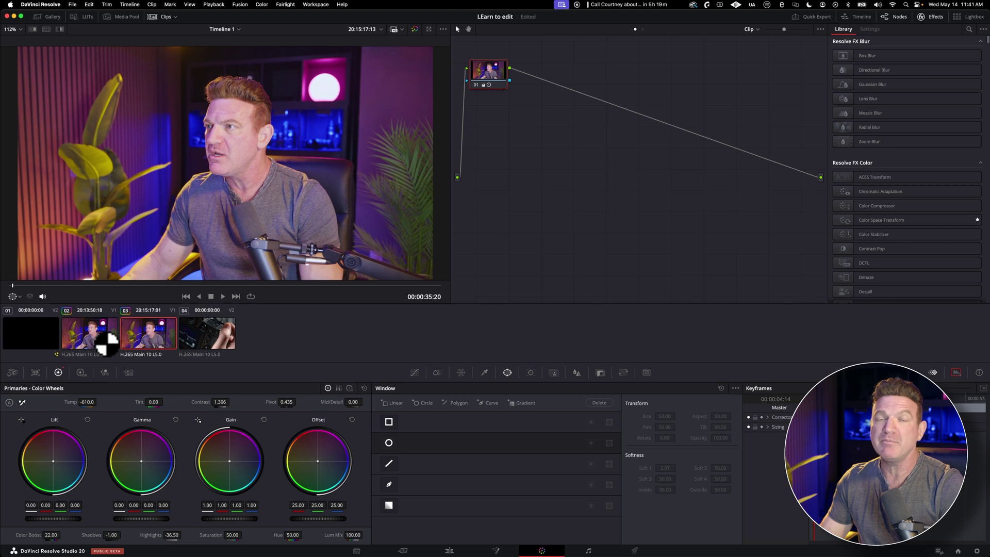
{"action": "left_click", "coordinate": [204, 334]}
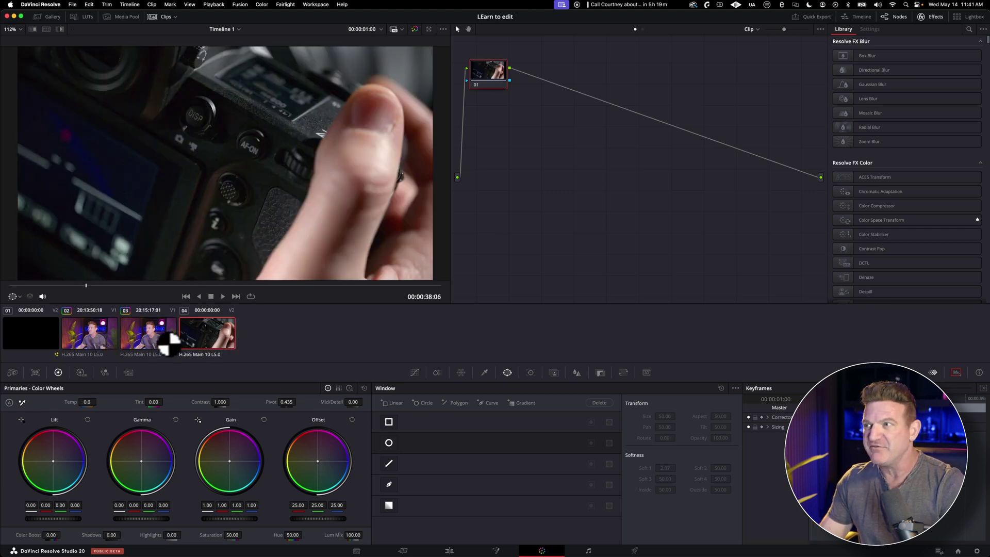
{"action": "left_click", "coordinate": [158, 340]}
{"action": "left_click", "coordinate": [203, 338]}
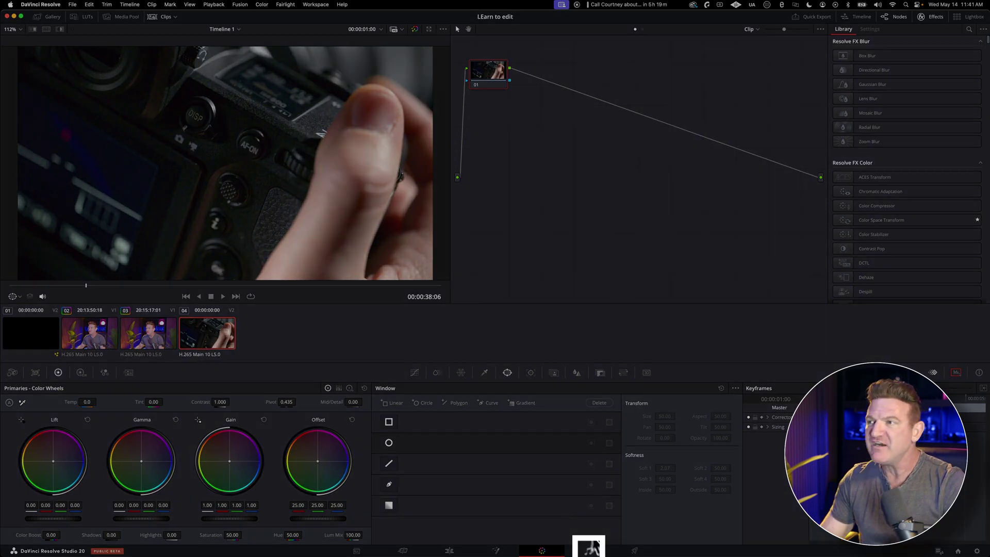
Look over the Fairlight audio page, then move to the Deliver page.
{"action": "left_click", "coordinate": [588, 550]}
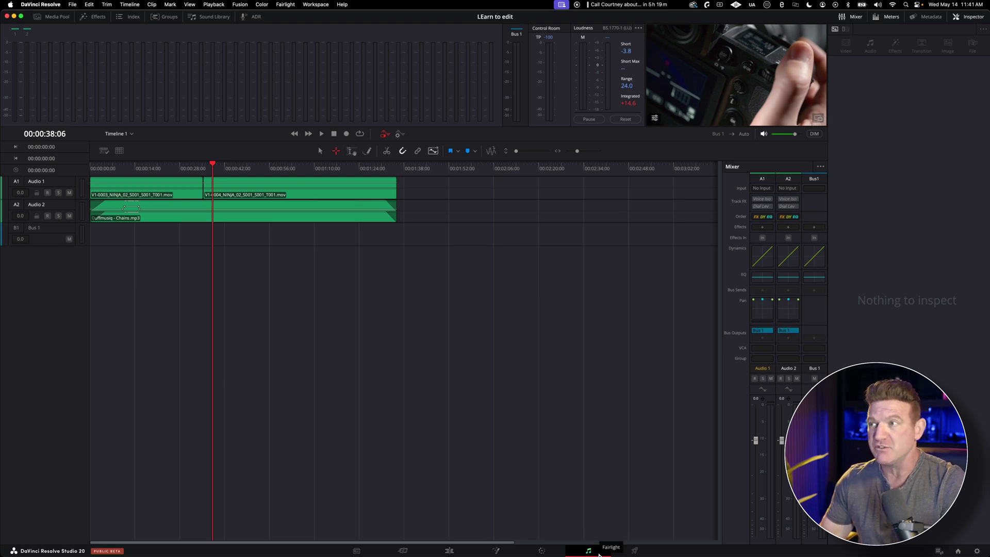
{"action": "left_click", "coordinate": [635, 551]}
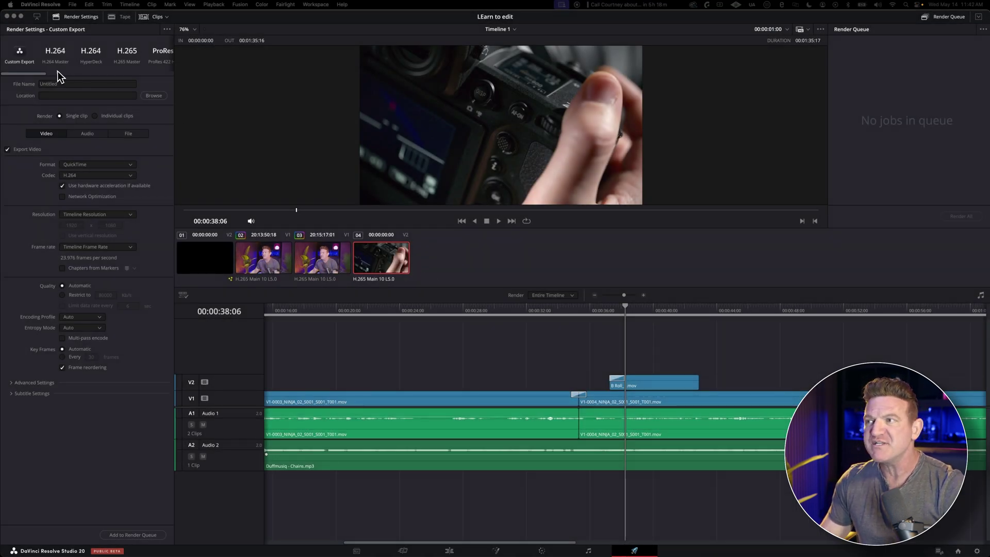
Mark the render in point at the timeline start and the out point at 01:35:17.
{"action": "key", "text": "shift+z"}
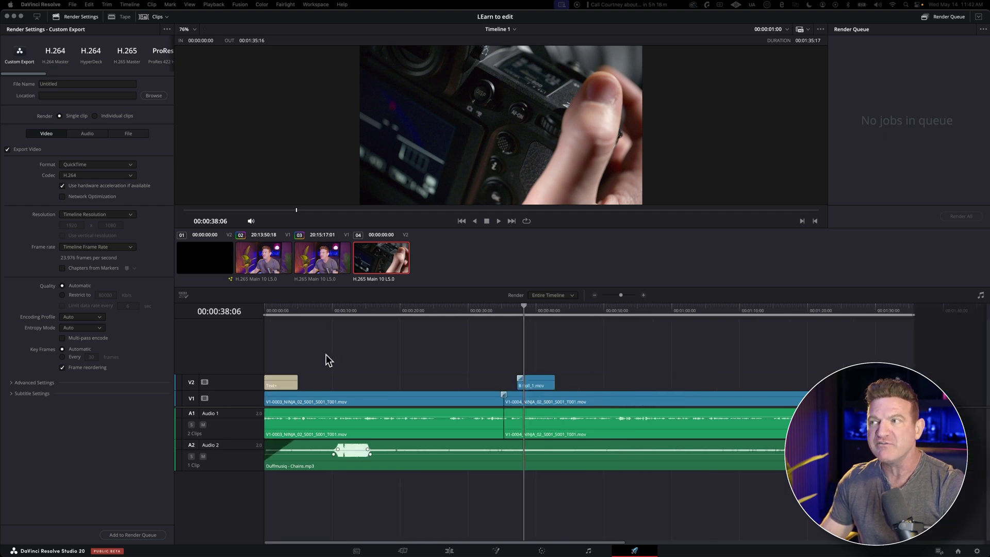
{"action": "left_click", "coordinate": [293, 308]}
{"action": "key", "text": "Home"}
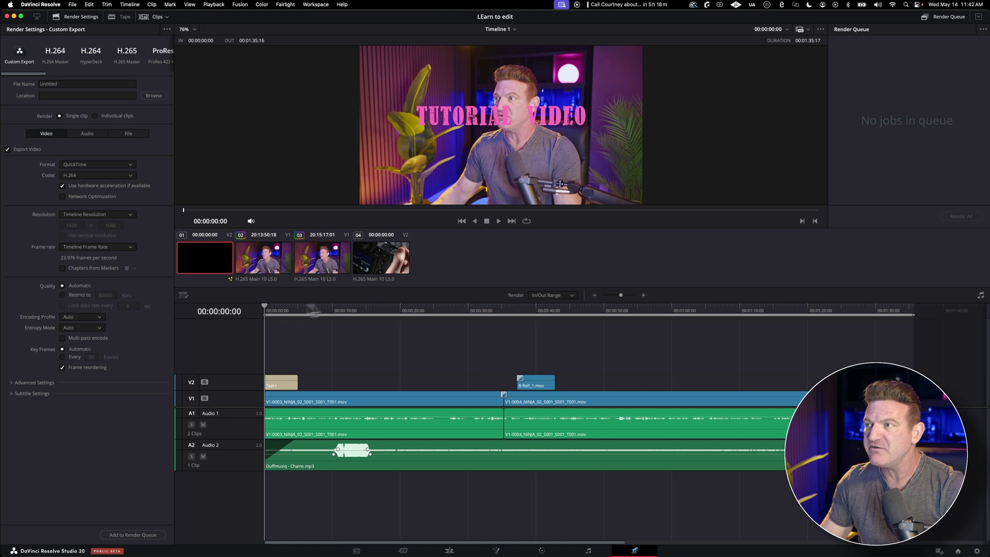
{"action": "key", "text": "i"}
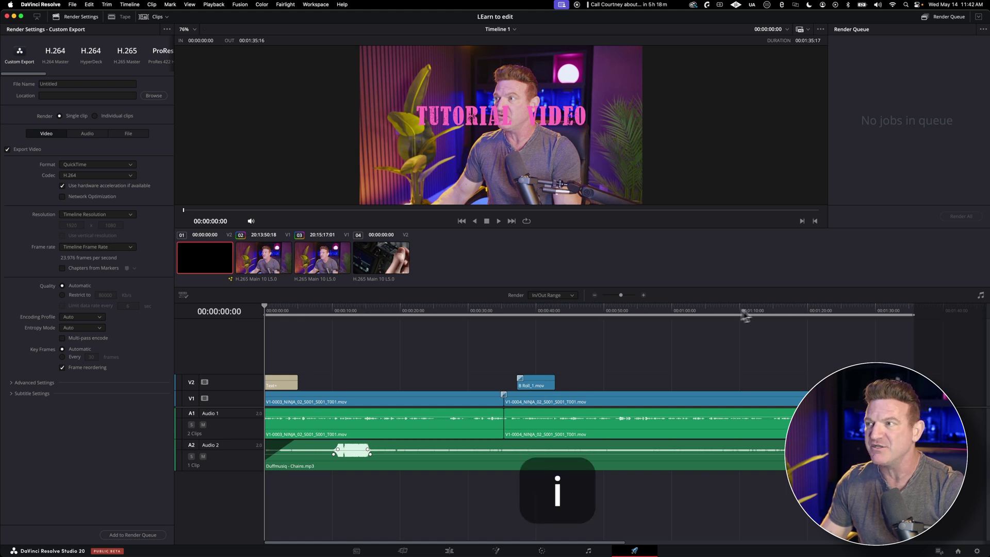
{"action": "left_click", "coordinate": [892, 309]}
{"action": "left_click_drag", "start_coordinate": [894, 310], "coordinate": [916, 308]}
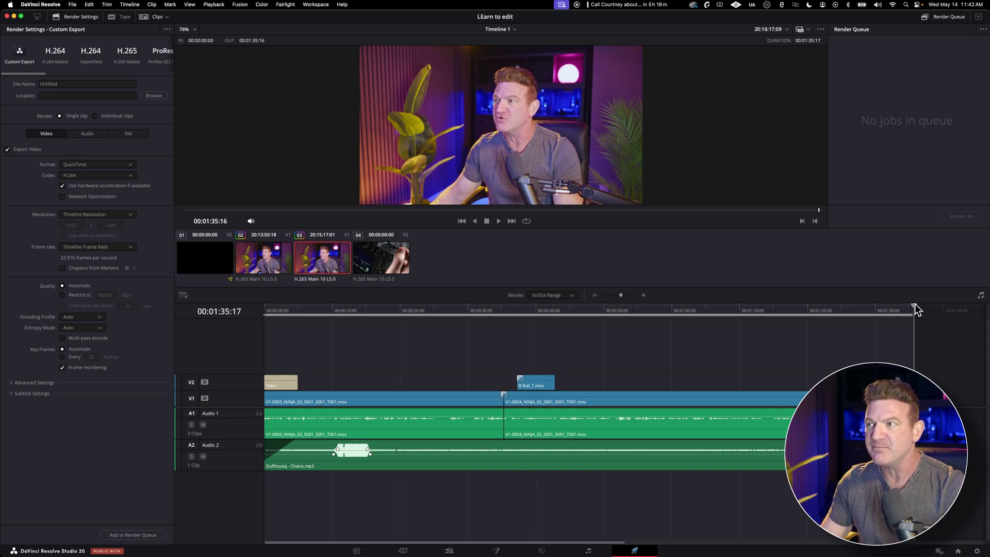
{"action": "key", "text": "o"}
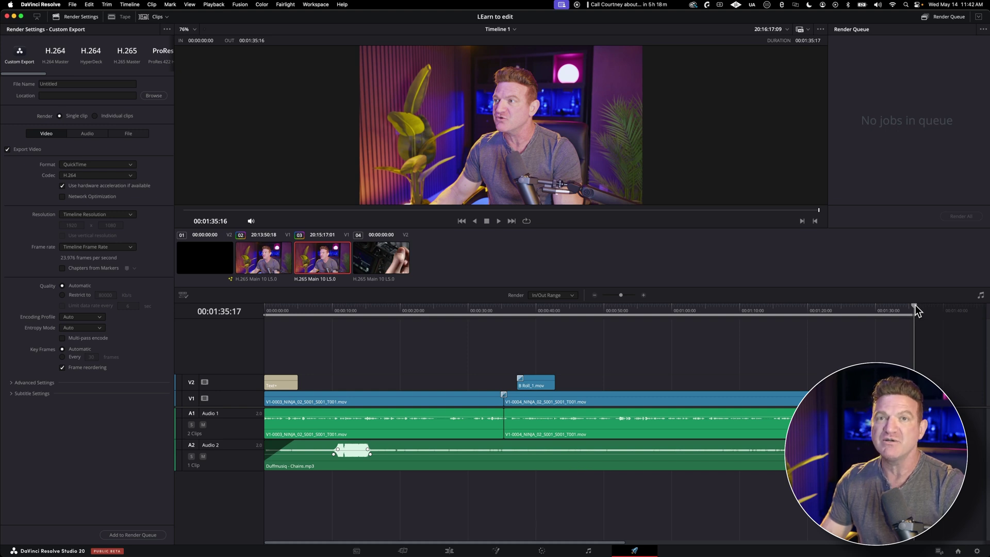
Choose the H.264 HyperDeck render preset (QuickTime H.264, 1920 x 1080 HD).
{"action": "scroll", "coordinate": [928, 372], "scroll_direction": "right", "scroll_amount": 10}
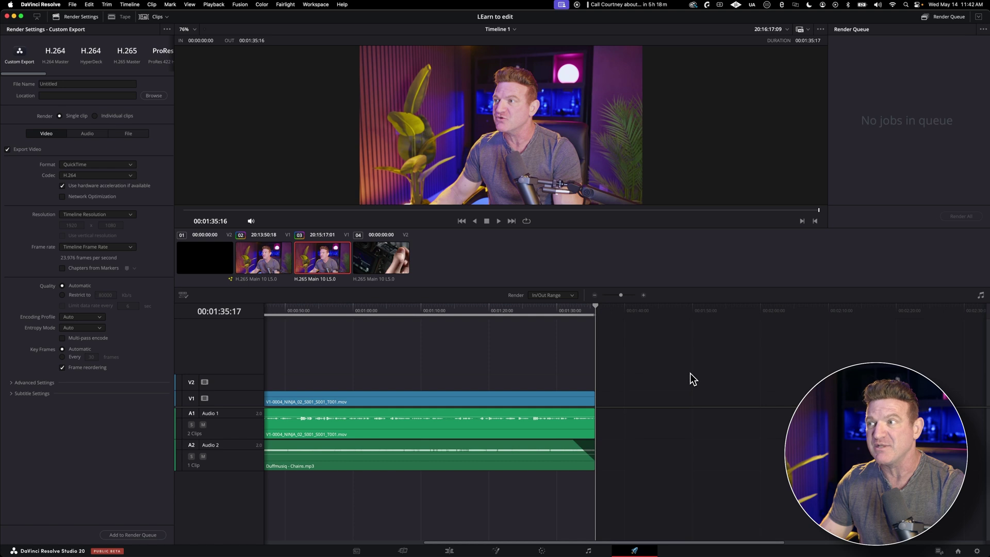
{"action": "key", "text": "shift+z"}
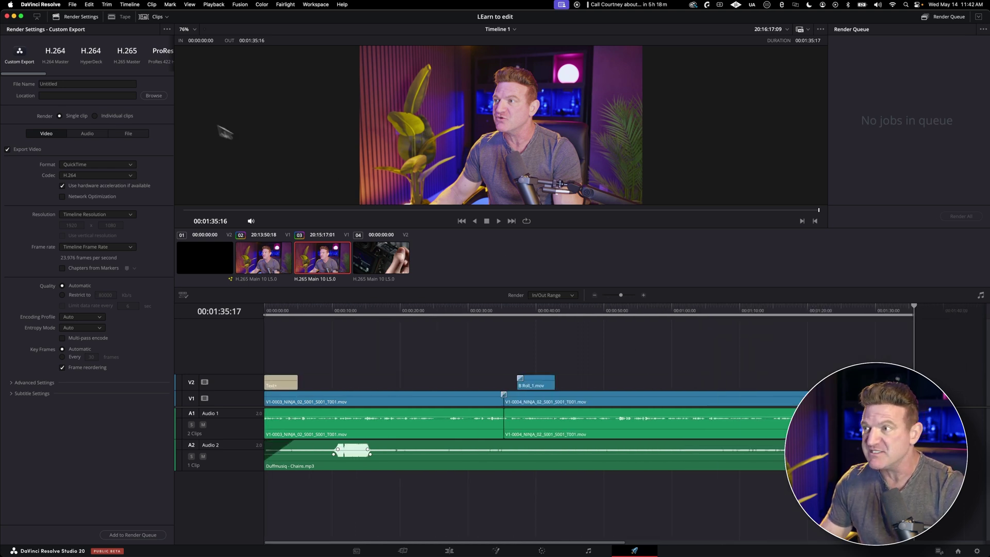
{"action": "left_click", "coordinate": [91, 56]}
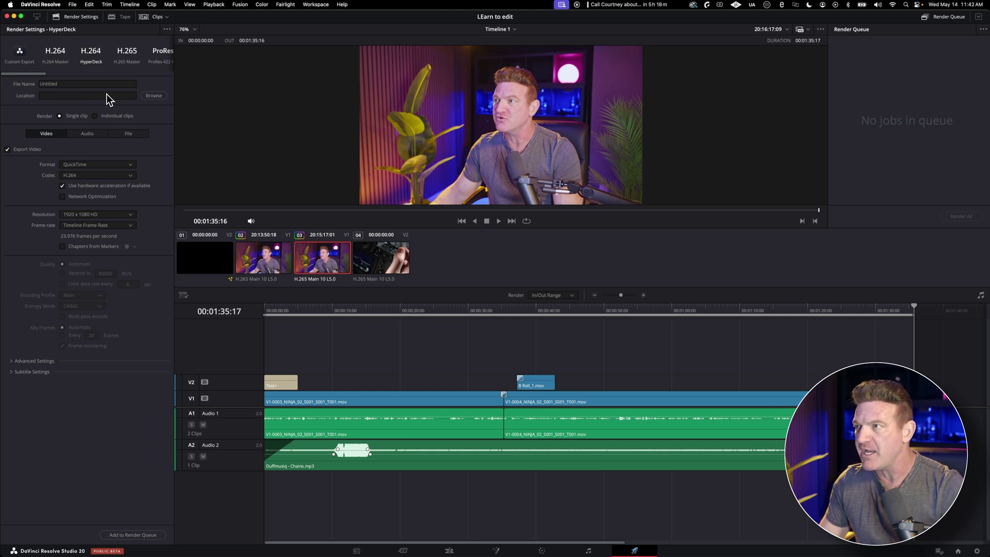
Keep 1920 x 1080 HD resolution and name the output file 'Tutorial'.
{"action": "left_click", "coordinate": [98, 216]}
{"action": "left_click", "coordinate": [95, 215]}
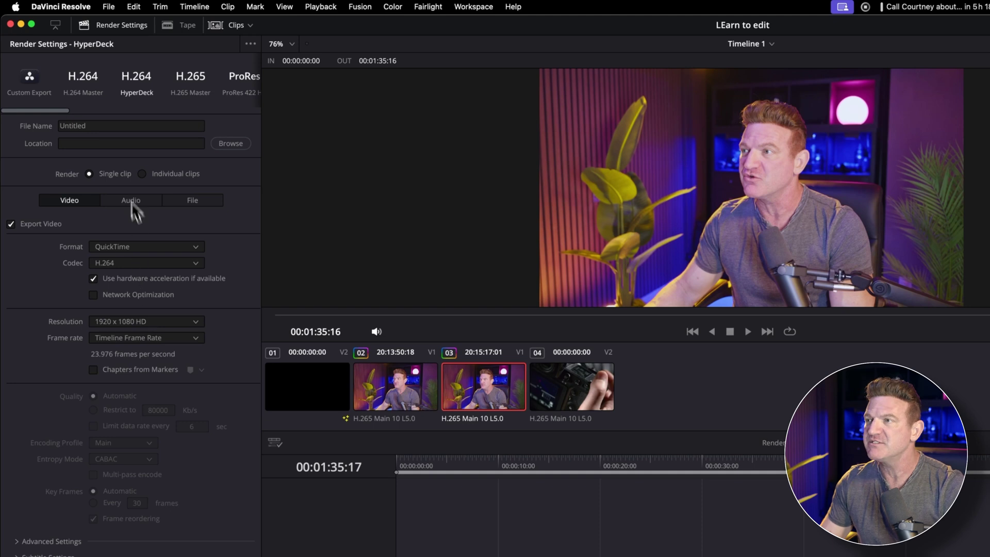
{"action": "left_click", "coordinate": [109, 126]}
{"action": "key", "text": "super+a"}
{"action": "type", "text": "Tutorial"}
Set the destination to Desktop/Learn Resolve, add the job to the queue, and render.
{"action": "left_click", "coordinate": [222, 144]}
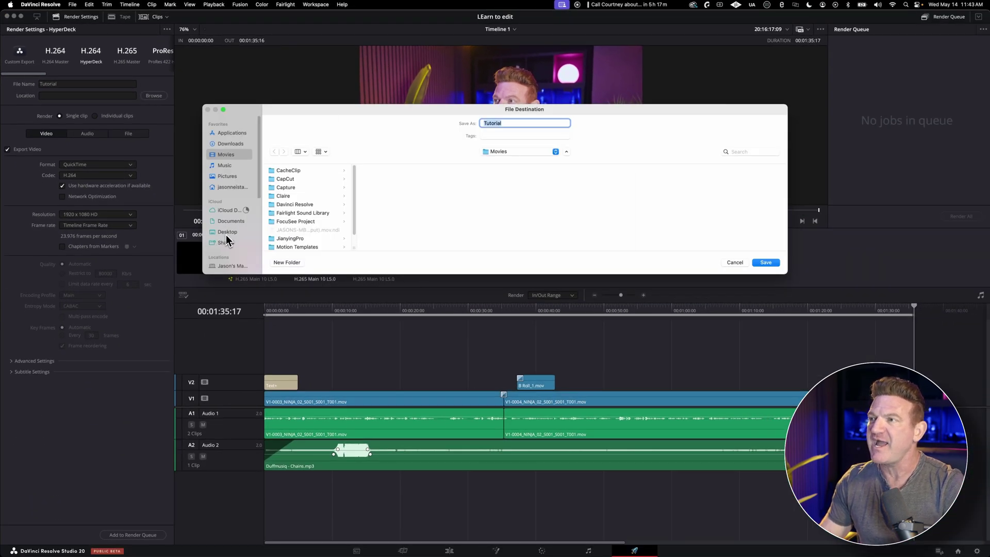
{"action": "left_click", "coordinate": [227, 233]}
{"action": "left_click", "coordinate": [765, 262]}
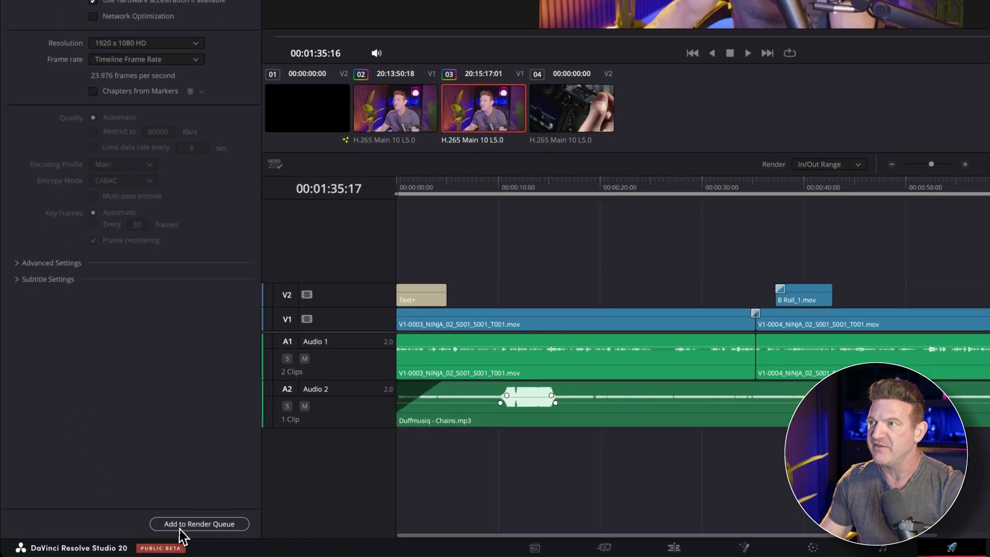
{"action": "left_click", "coordinate": [199, 523]}
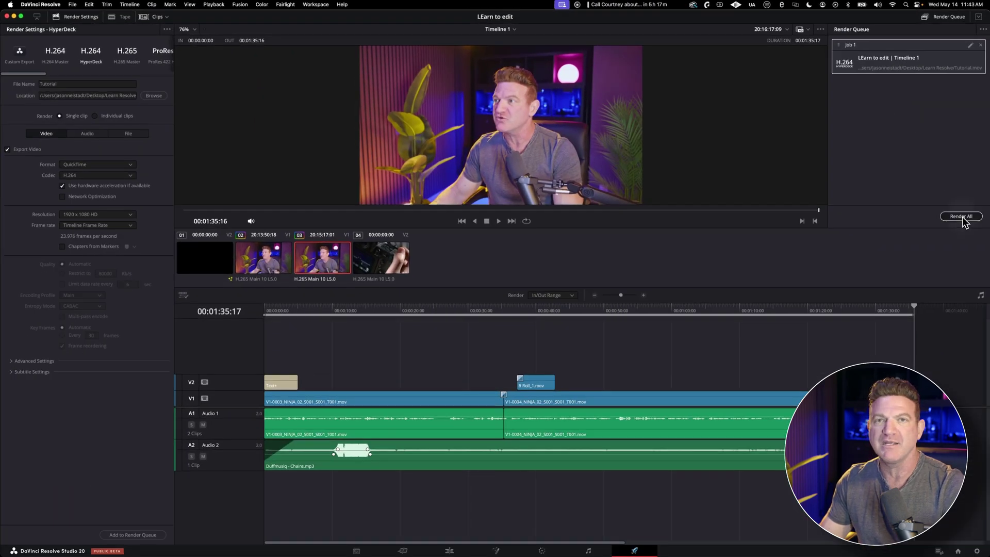
{"action": "left_click", "coordinate": [960, 217]}
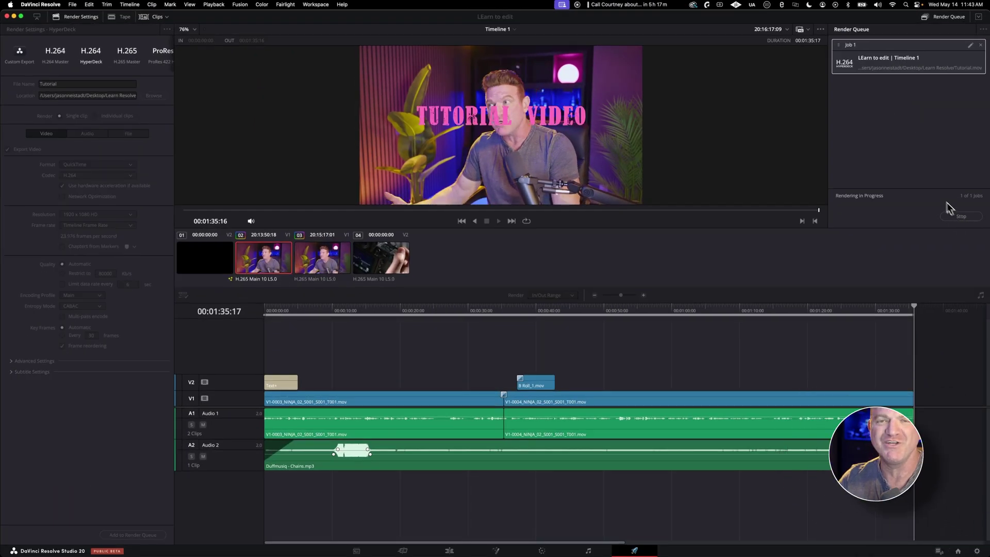